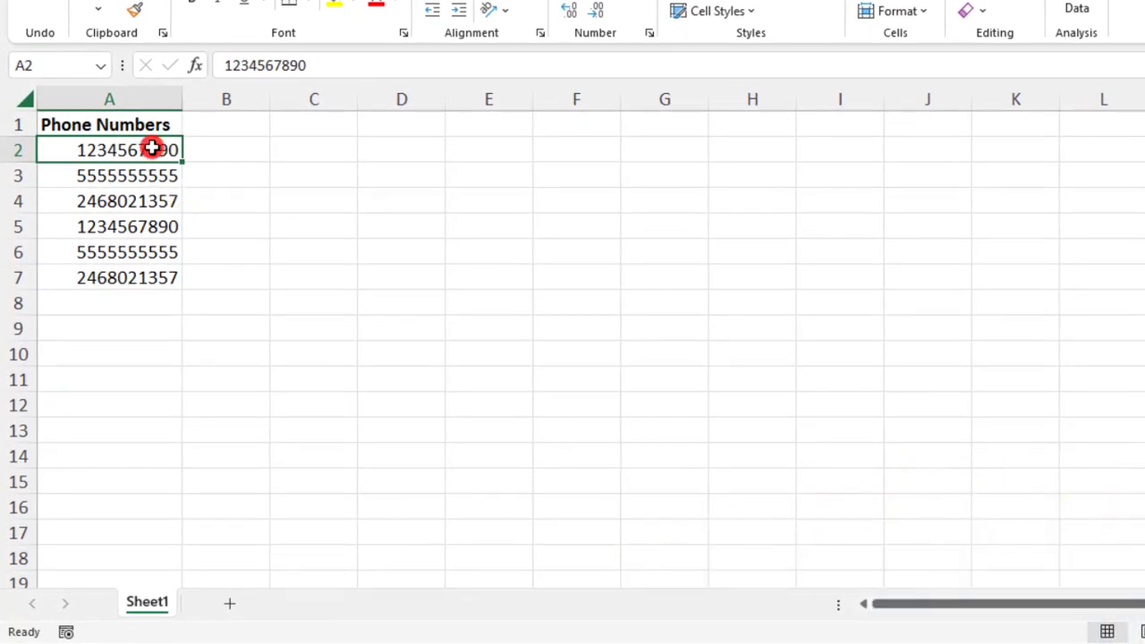
- Apply the Special phone number format to A2:A7, then undo it
left_click_drag(151, 147, 146, 279)
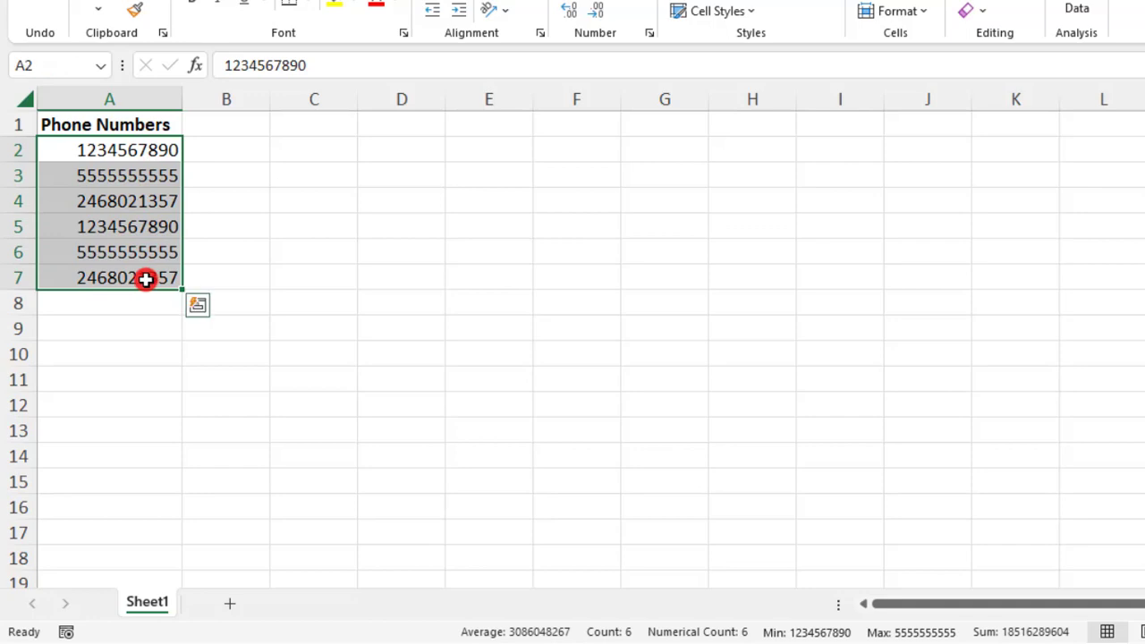
right_click(146, 279)
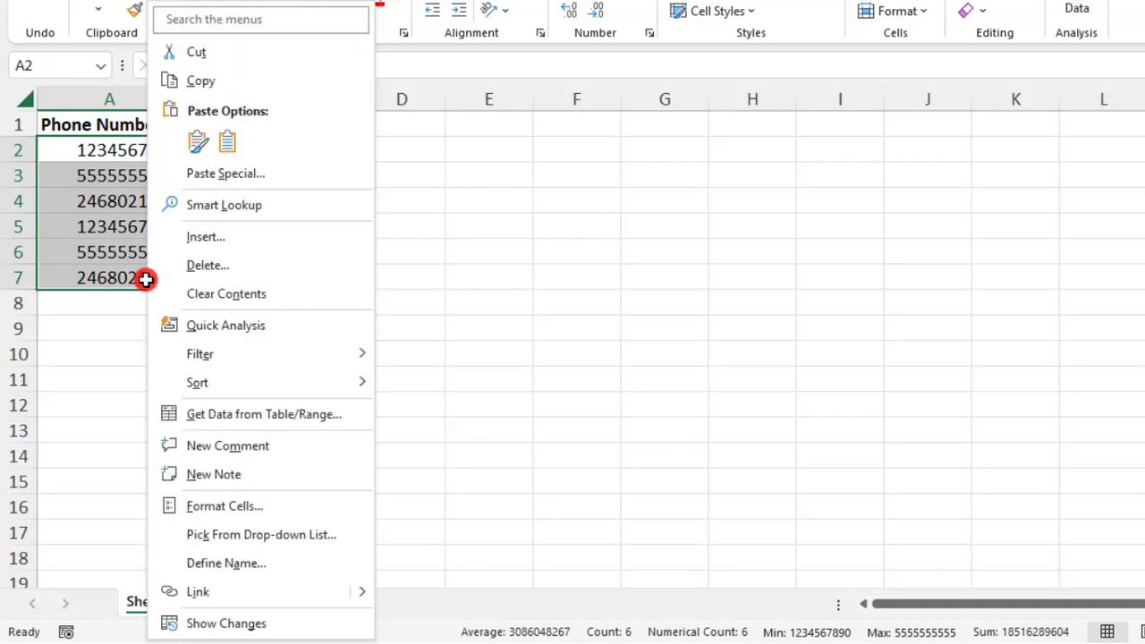
left_click(261, 508)
left_click_drag(300, 154, 541, 77)
left_click(286, 295)
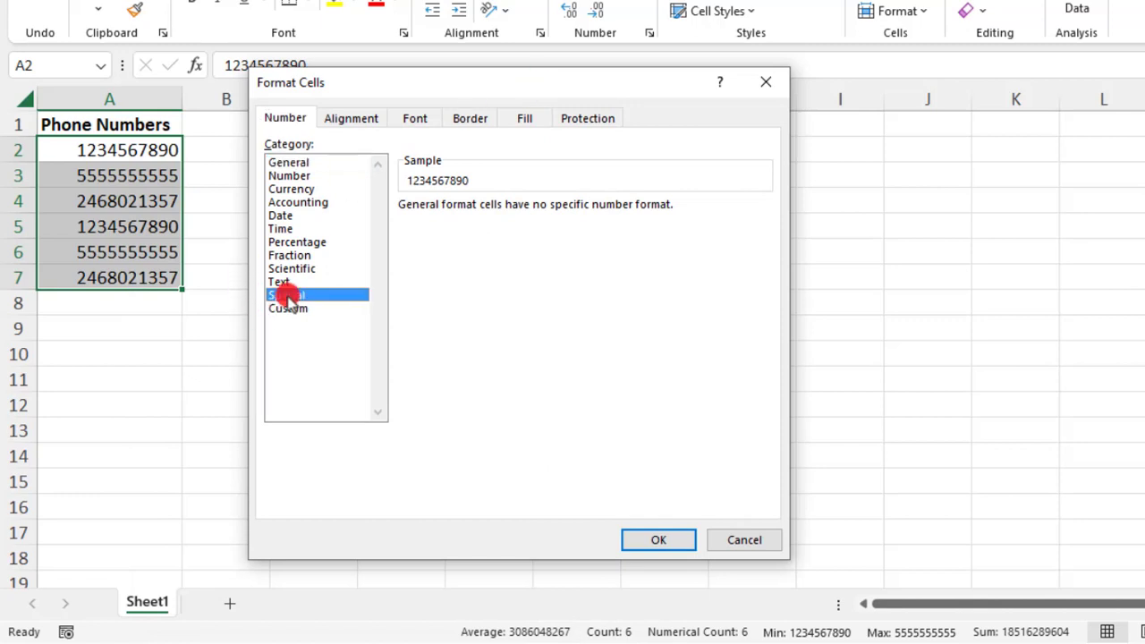
left_click(451, 250)
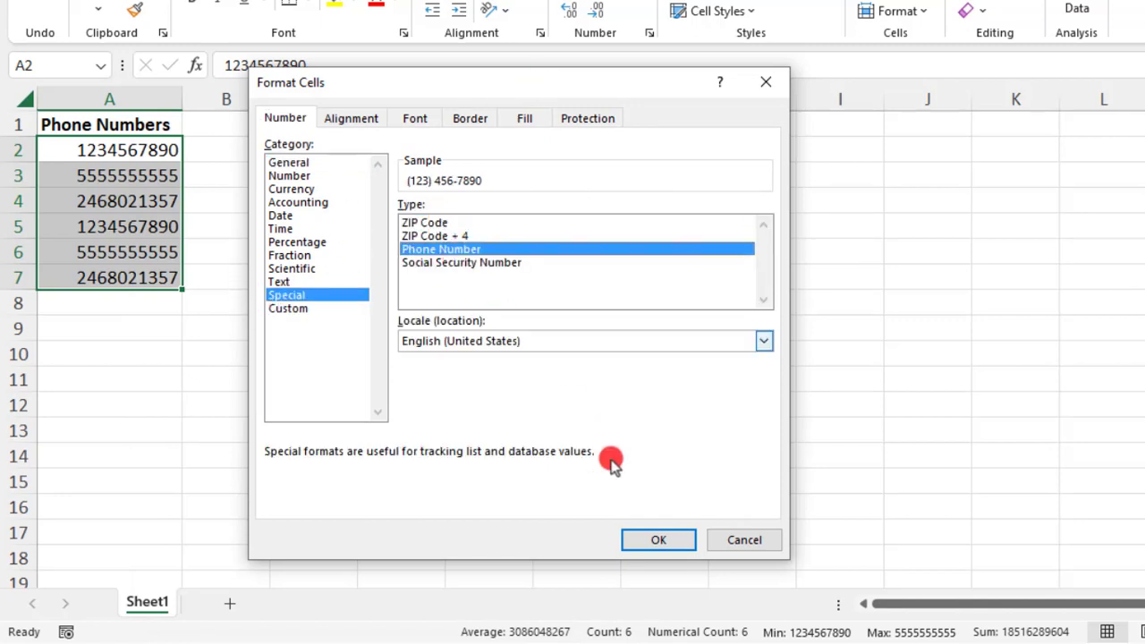
left_click(637, 548)
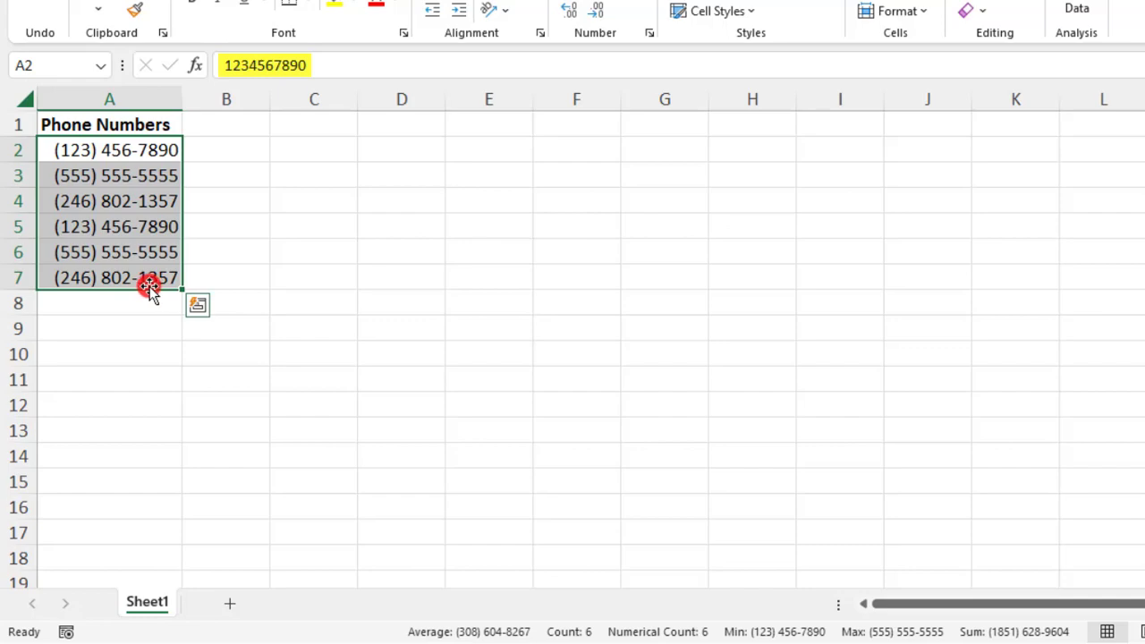
key("ctrl+z")
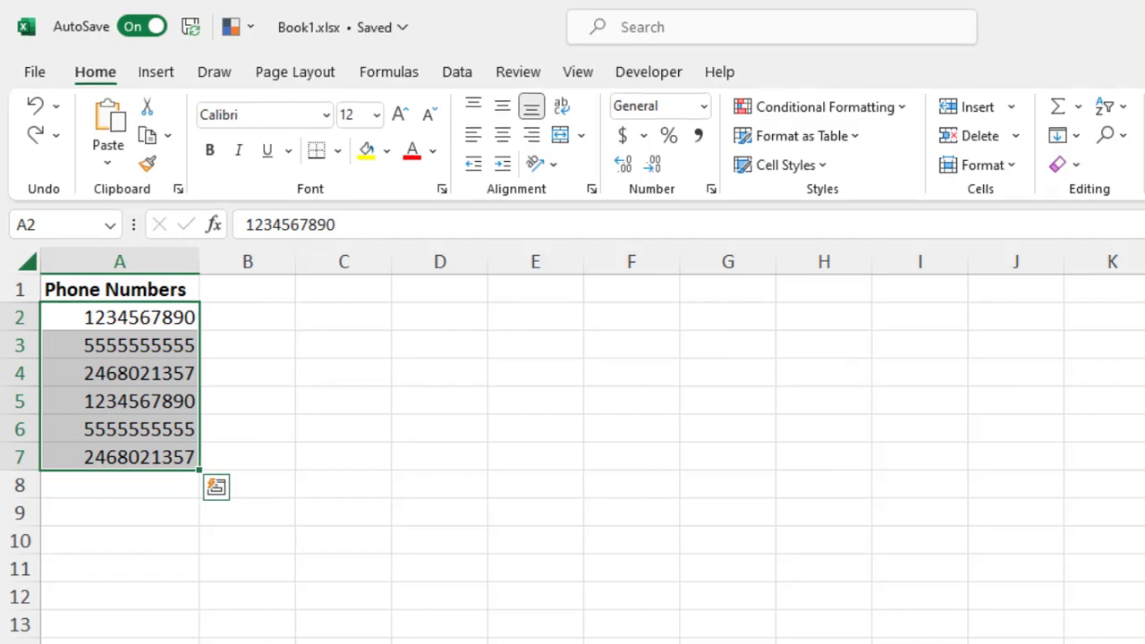
left_click(246, 317)
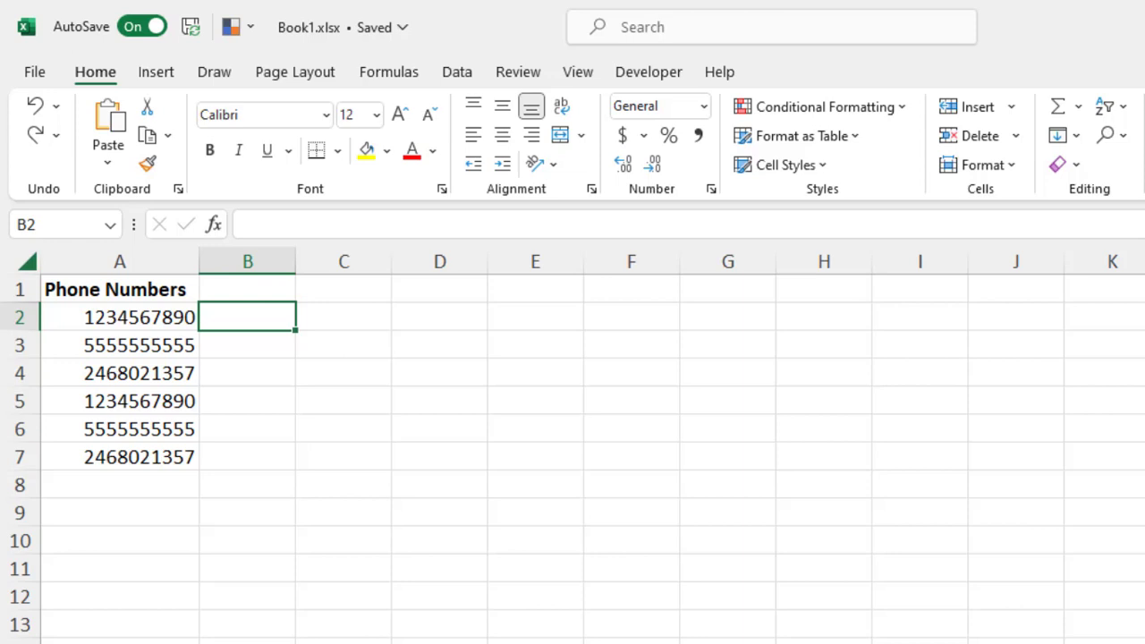
type("123")
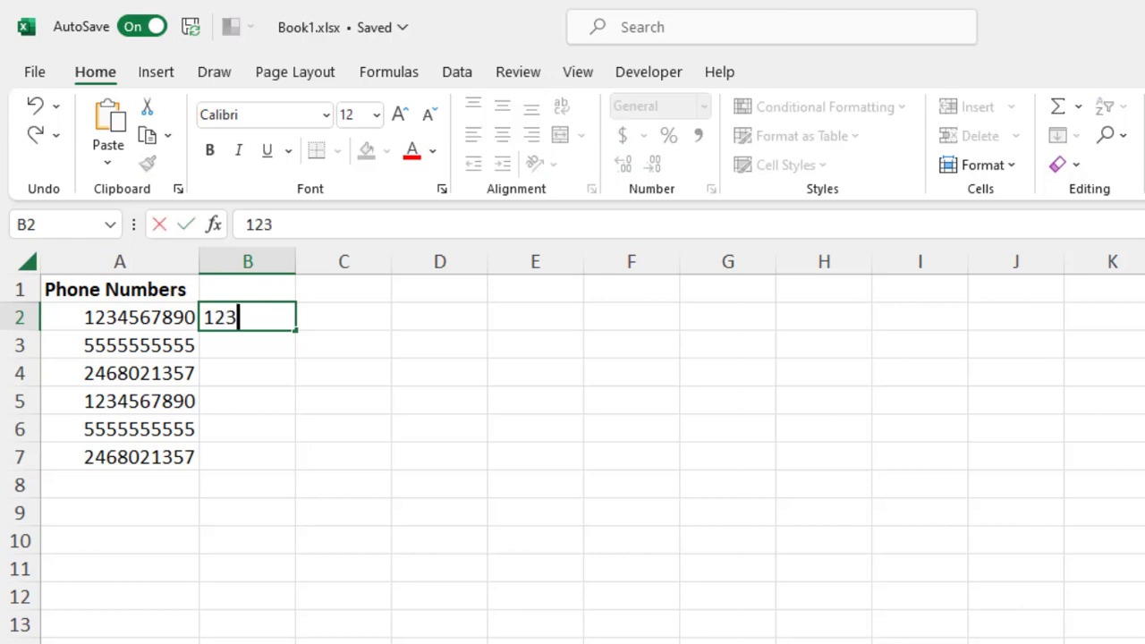
type("-456-789")
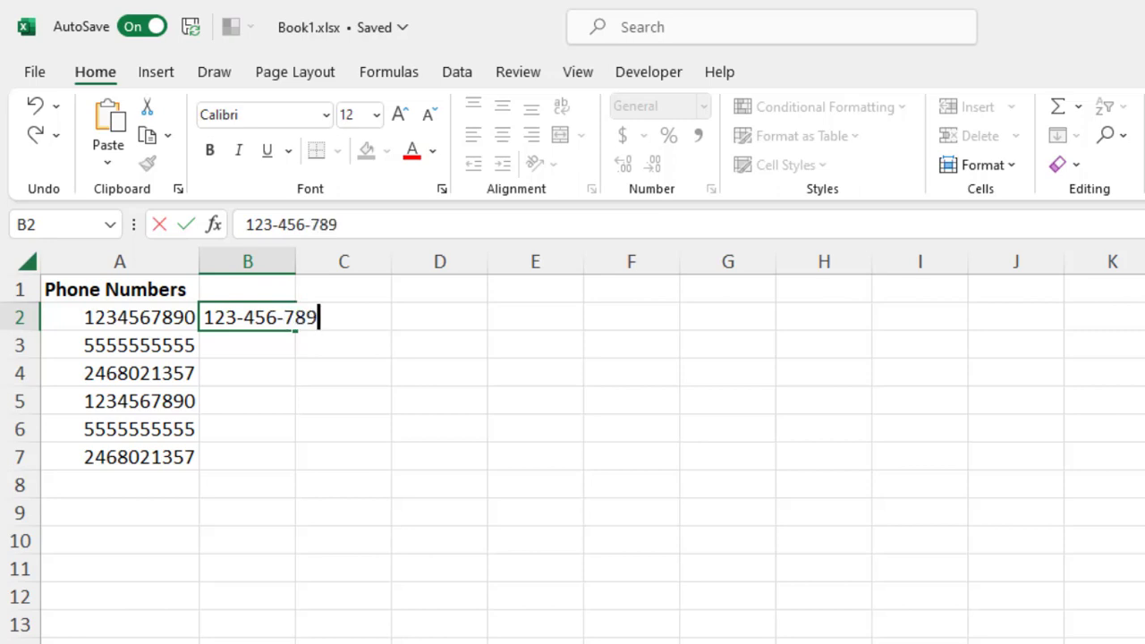
type("0")
key("Return")
type("555-555-5555")
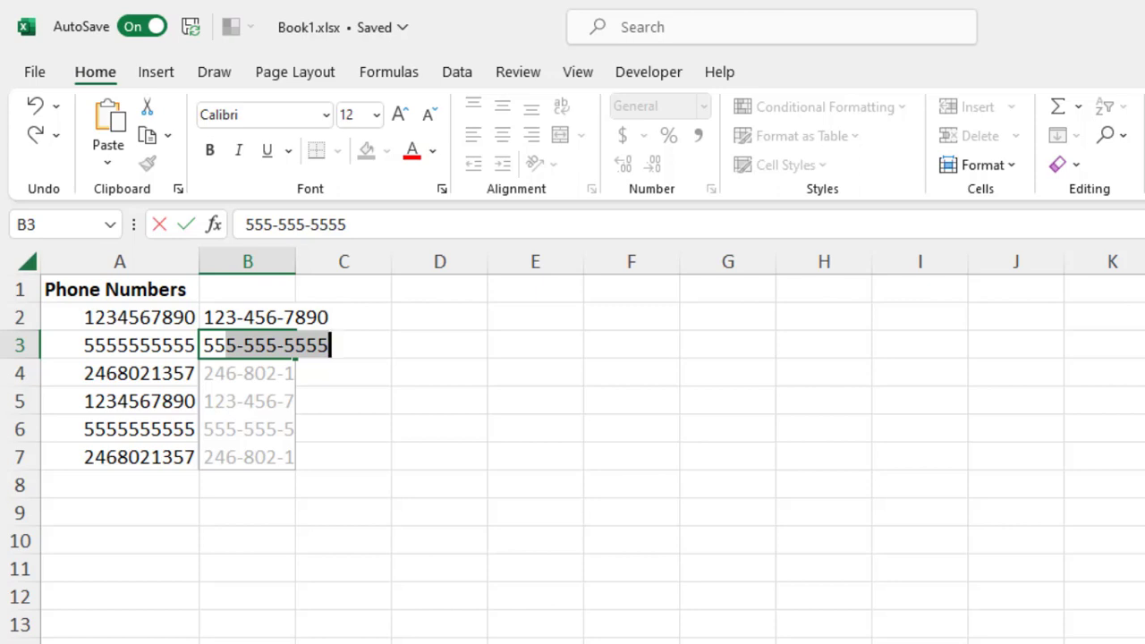
key("Return")
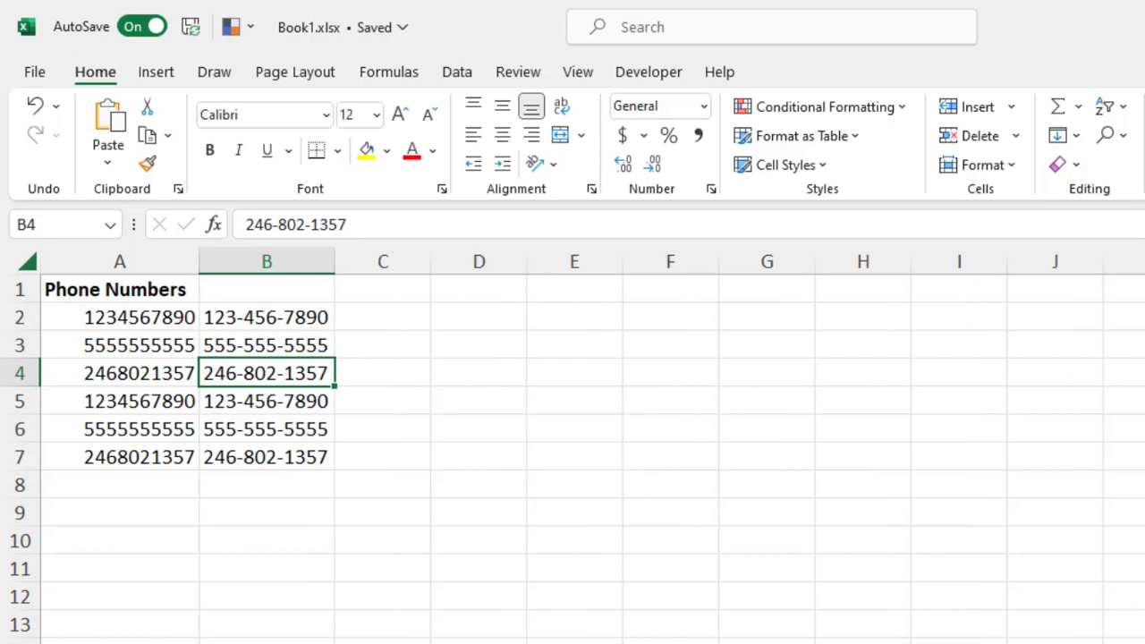
left_click(119, 484)
type("44444")
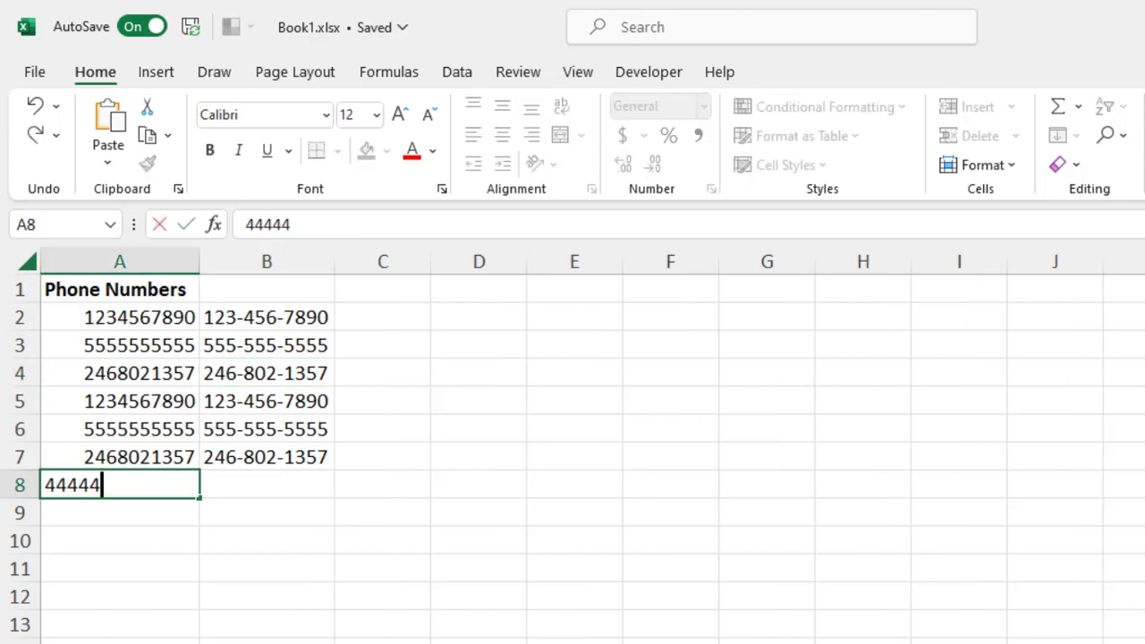
type("4444")
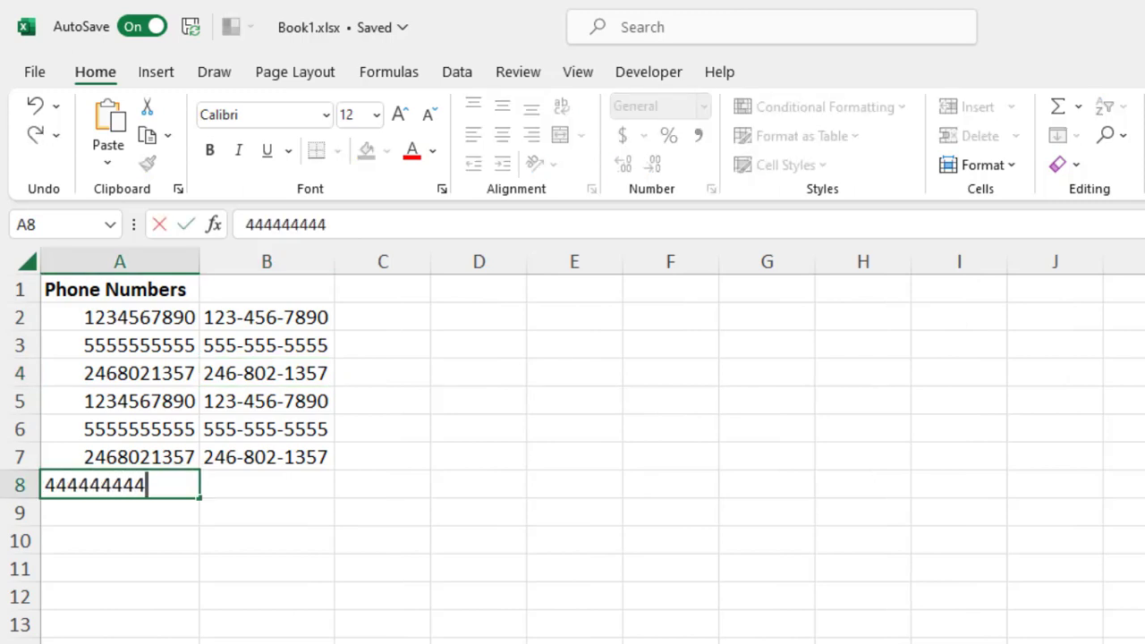
type("4")
key("Return")
left_click(119, 485)
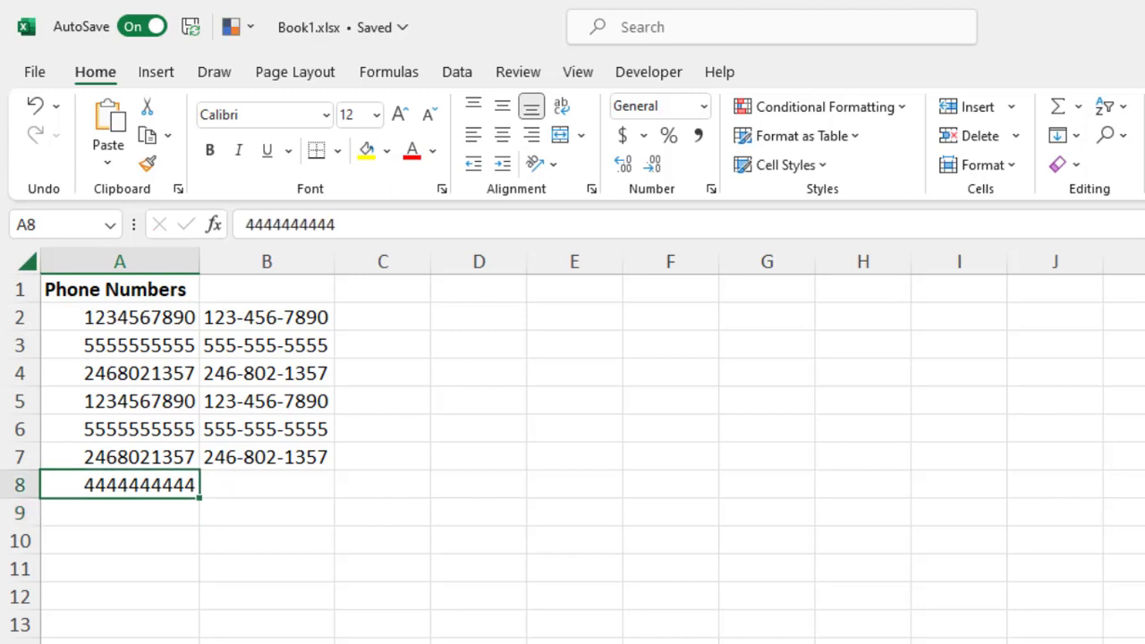
left_click(267, 485)
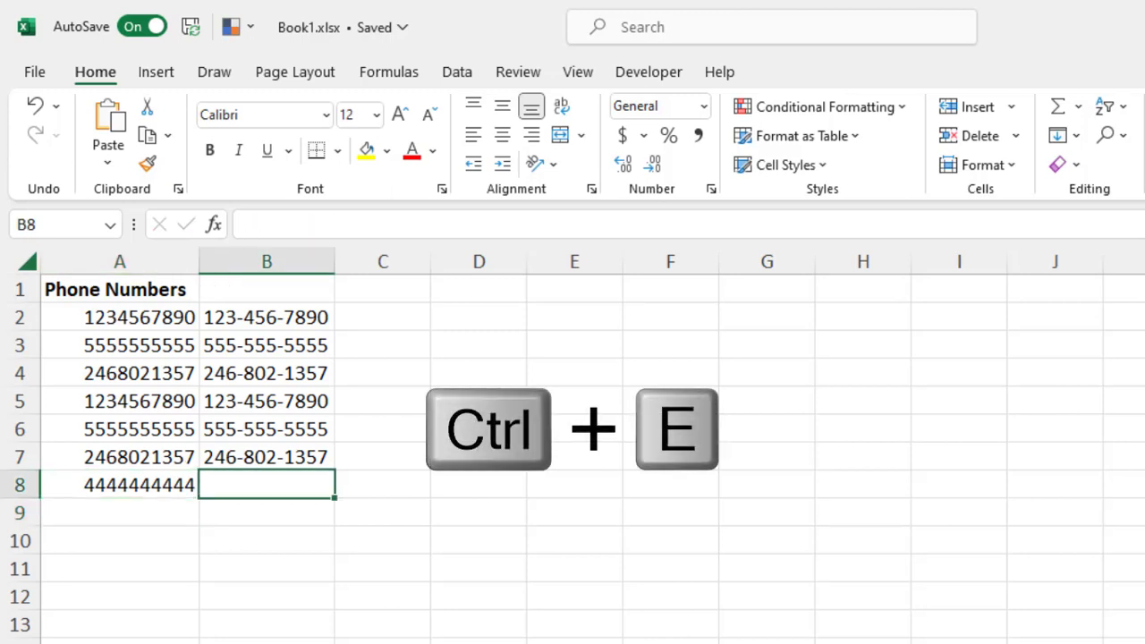
key("ctrl+e")
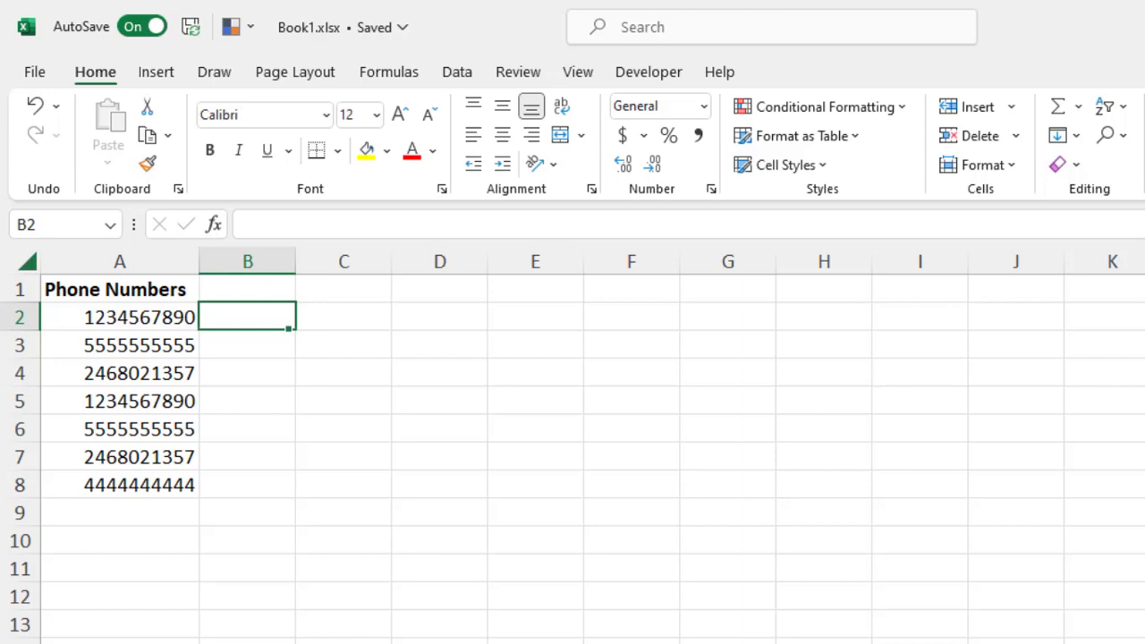
type("(")
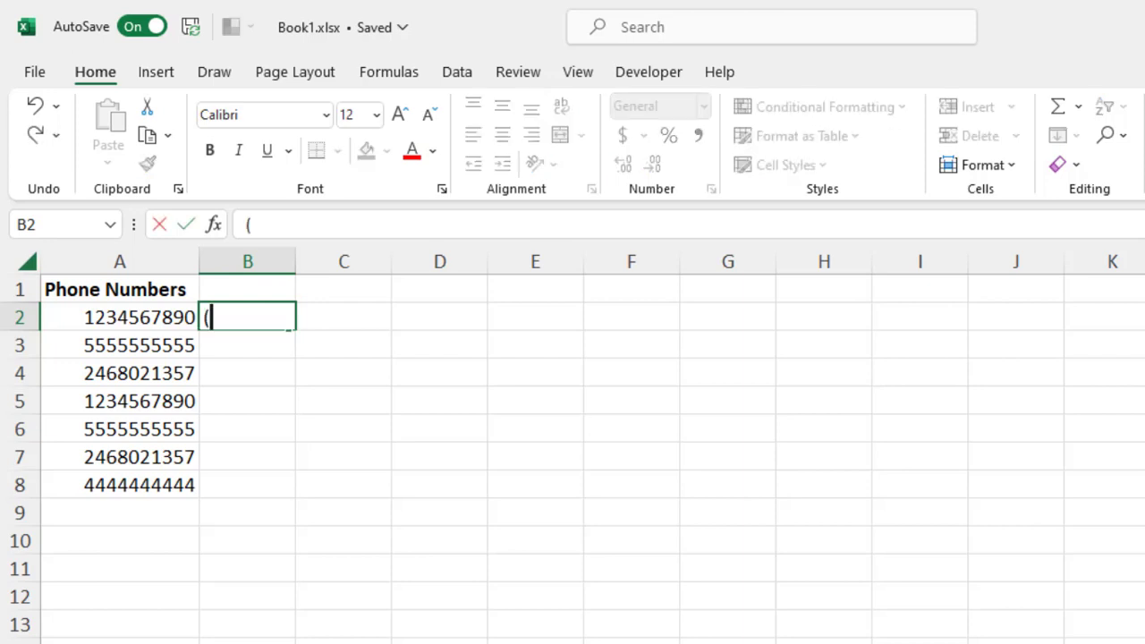
type("123) ")
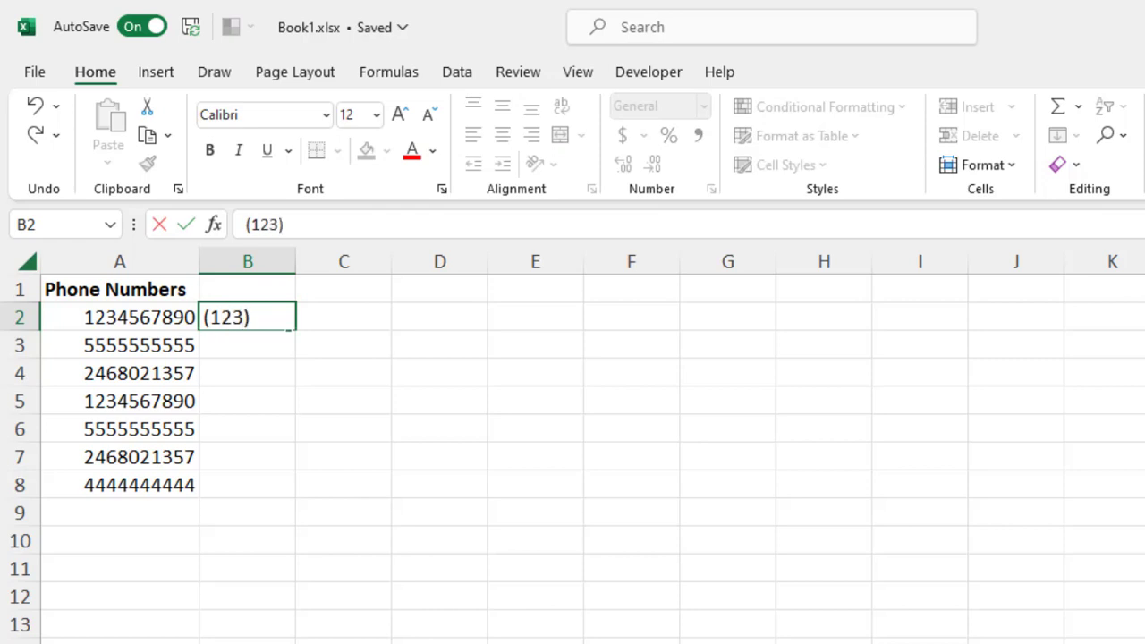
type("456")
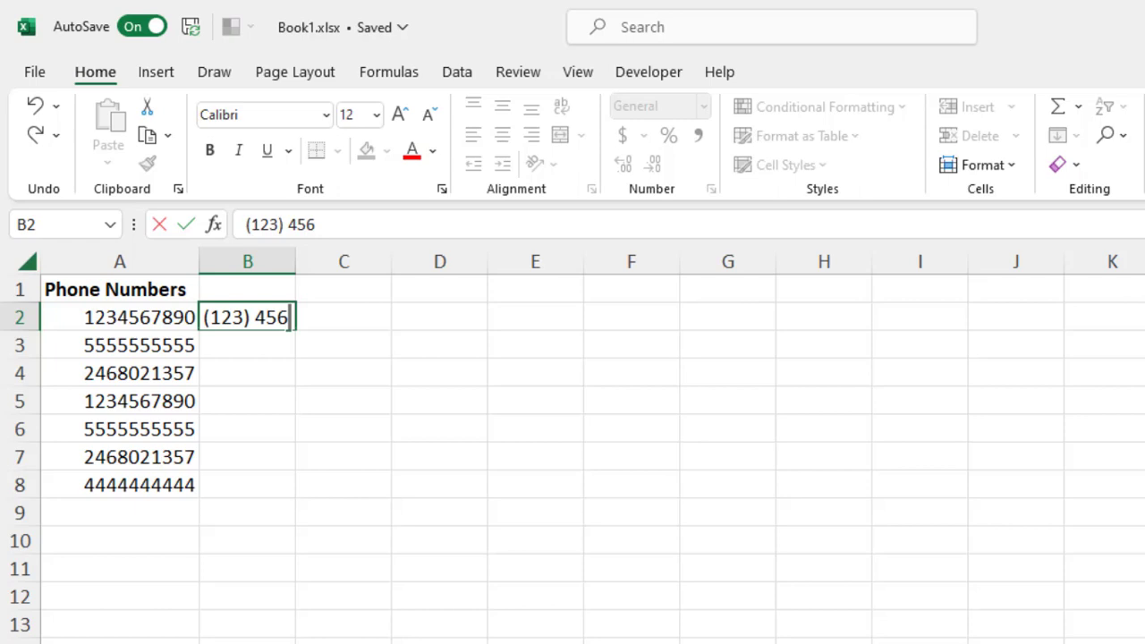
type("-7890")
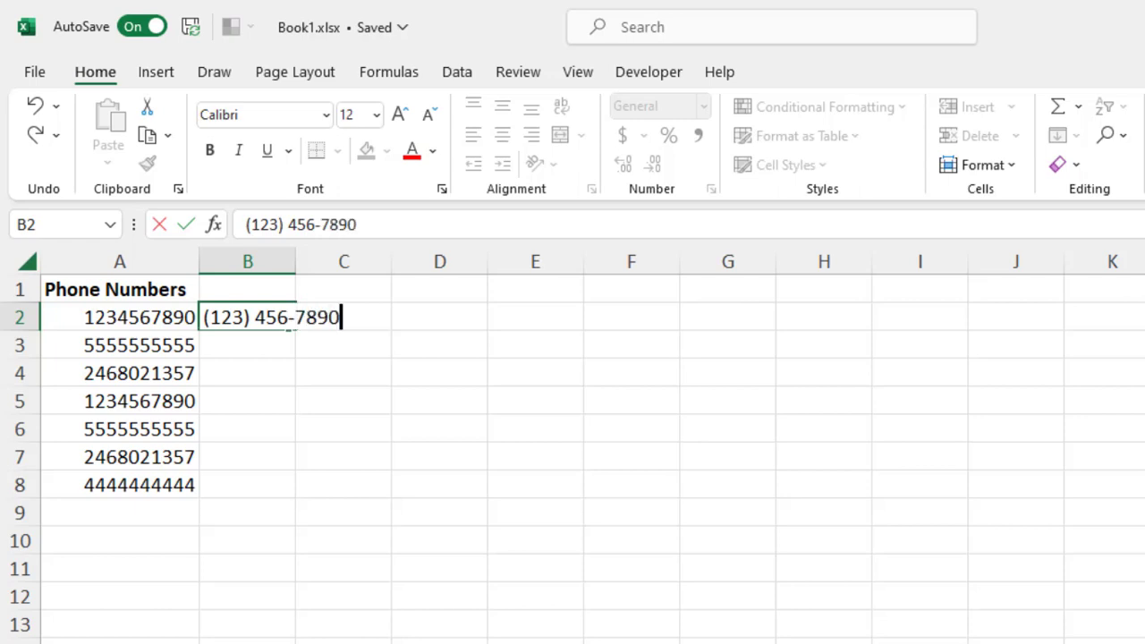
key("Return")
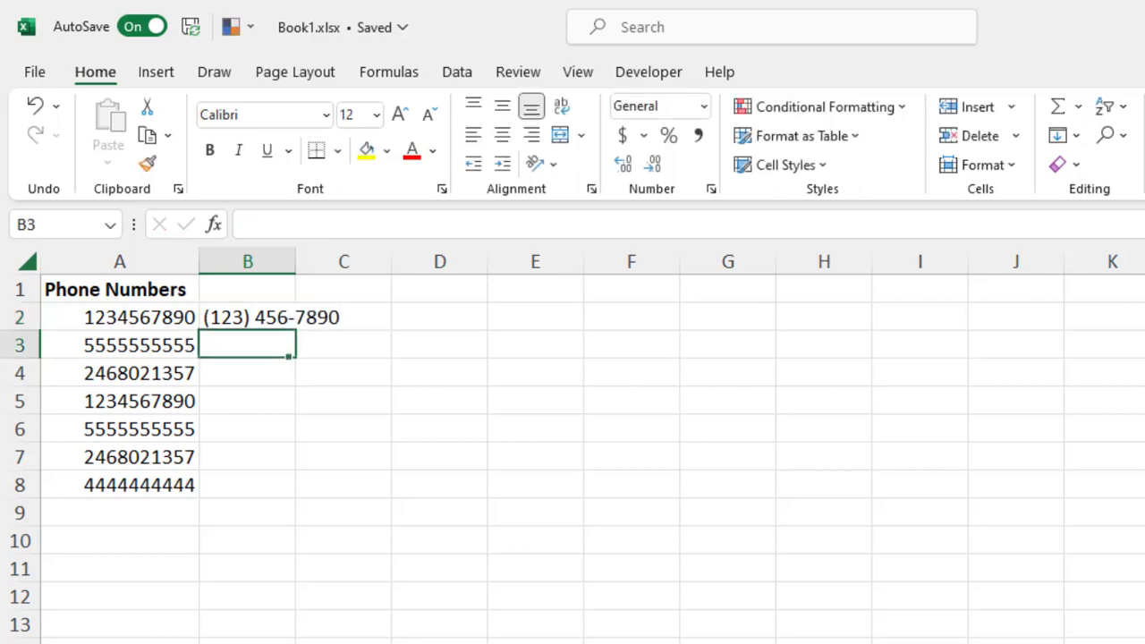
key("ctrl+e")
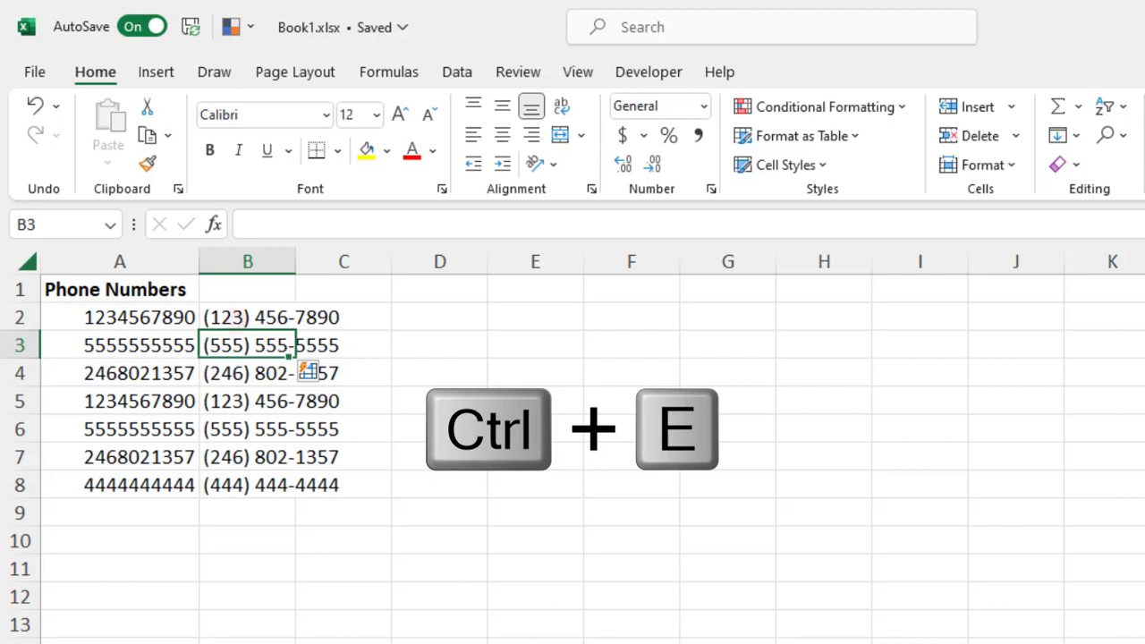
left_click(432, 334)
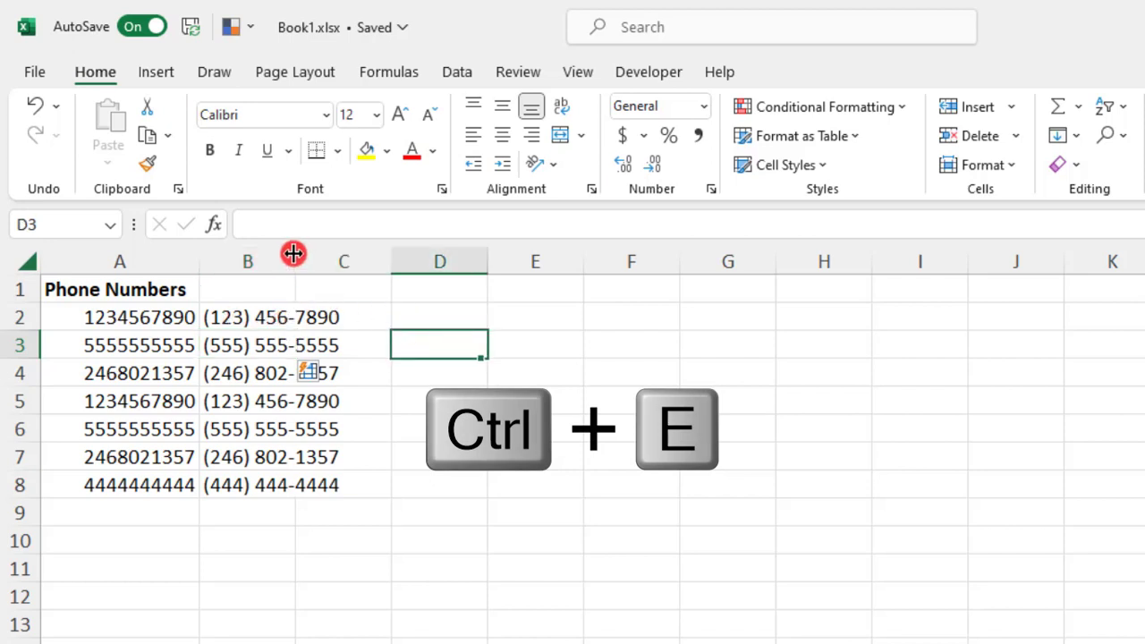
double_click(293, 254)
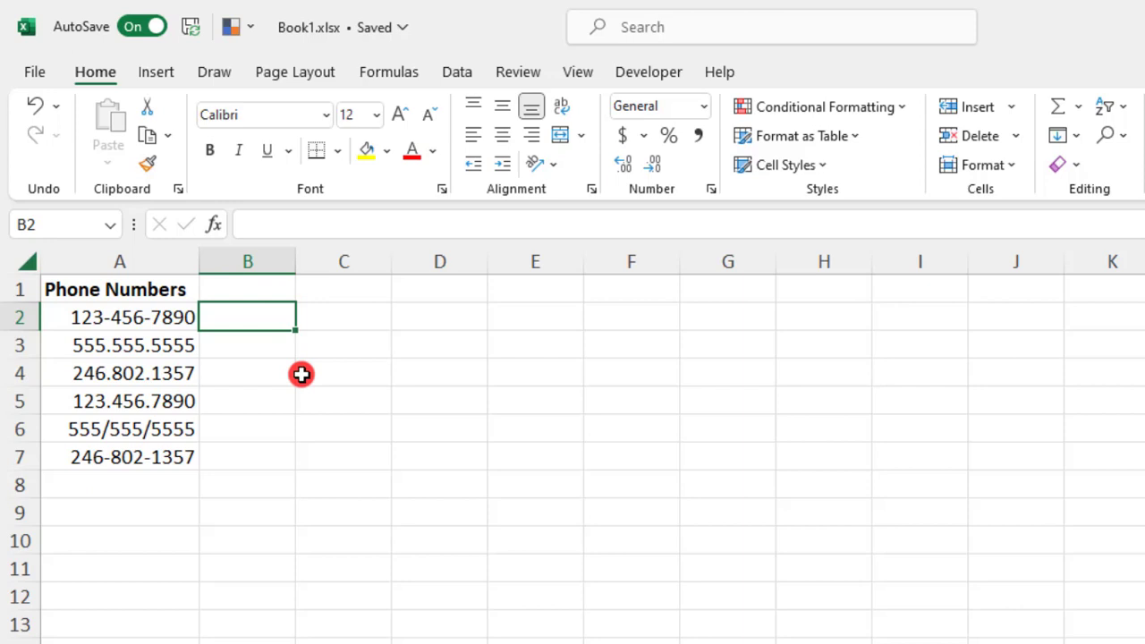
- Review the mixed-separator numbers in A2, A3, A6 and A7
left_click(159, 320)
left_click(182, 348)
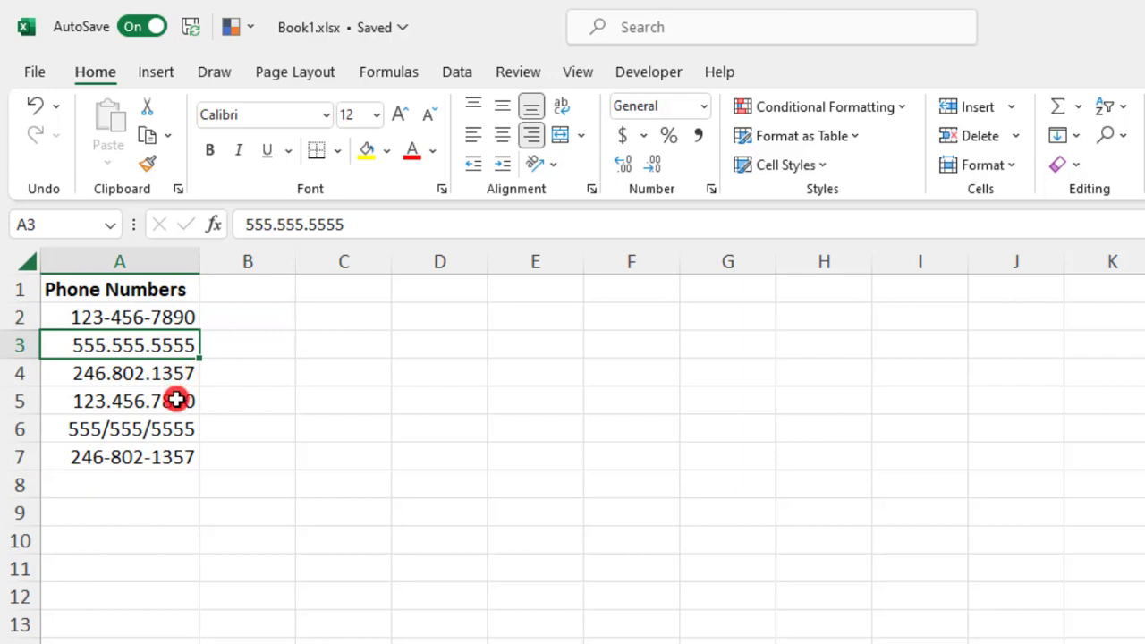
left_click(173, 429)
left_click(155, 465)
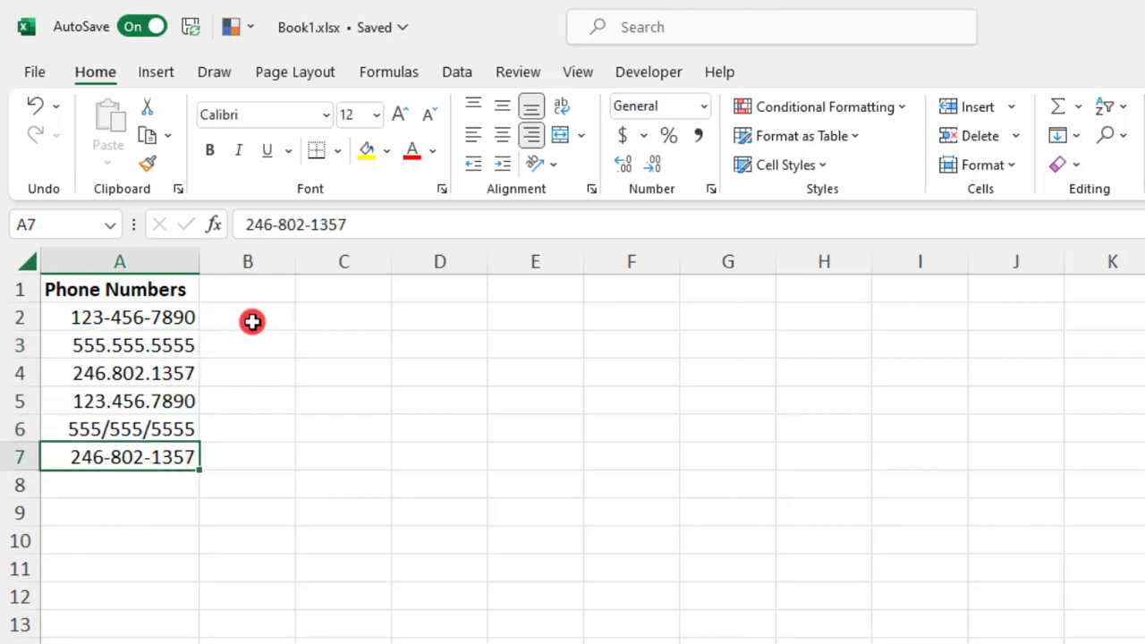
left_click(280, 326)
type("123")
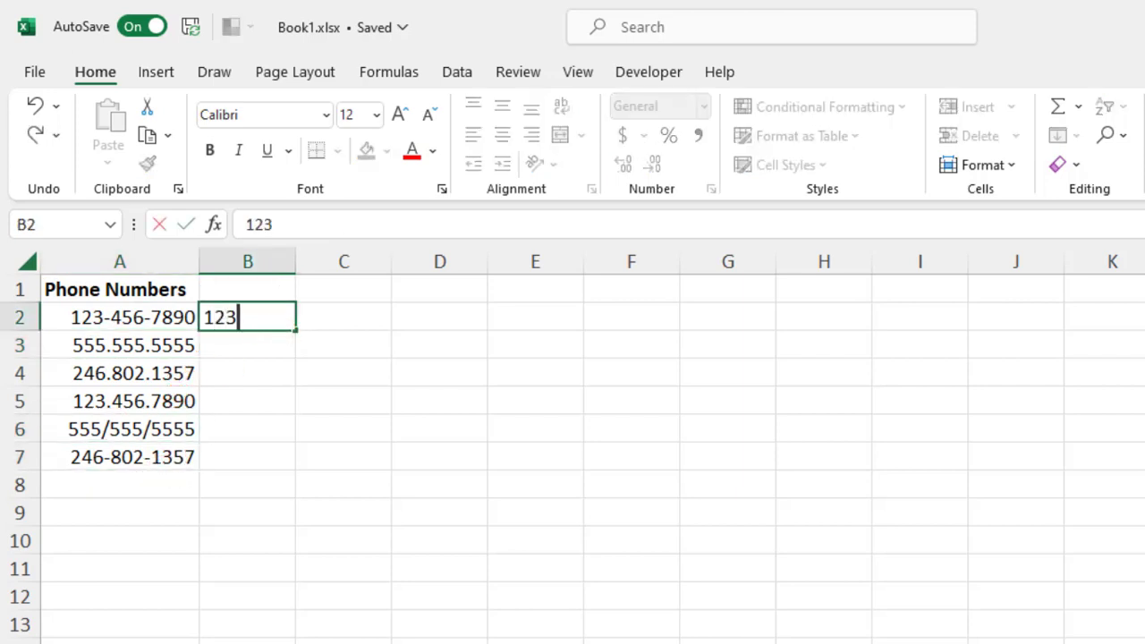
type("-456-78")
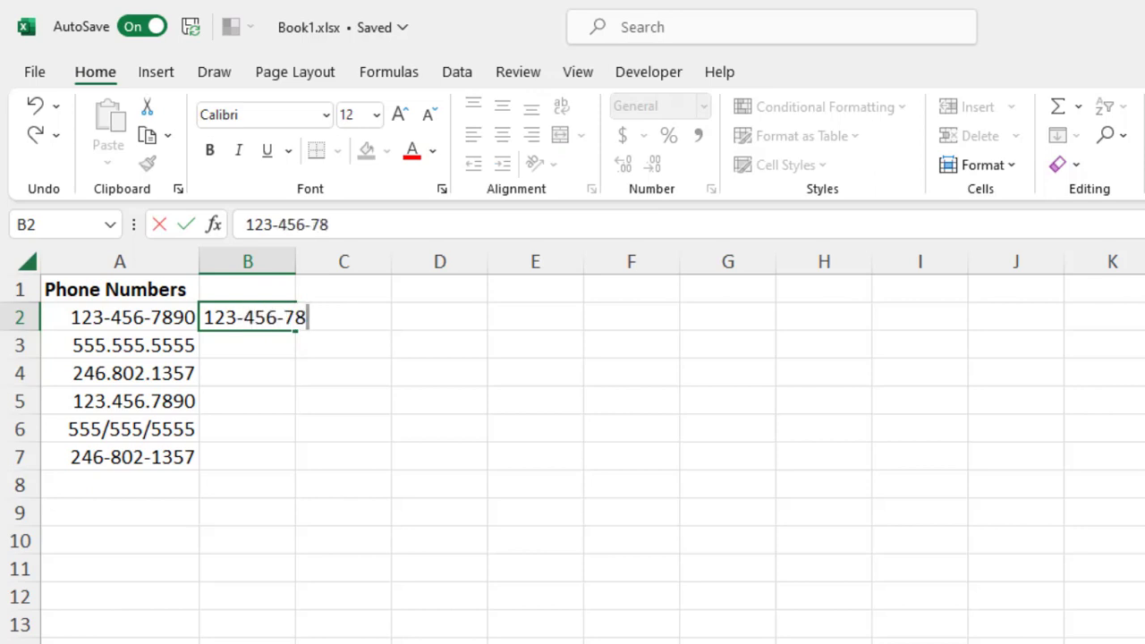
type("90")
key("Return")
type("5")
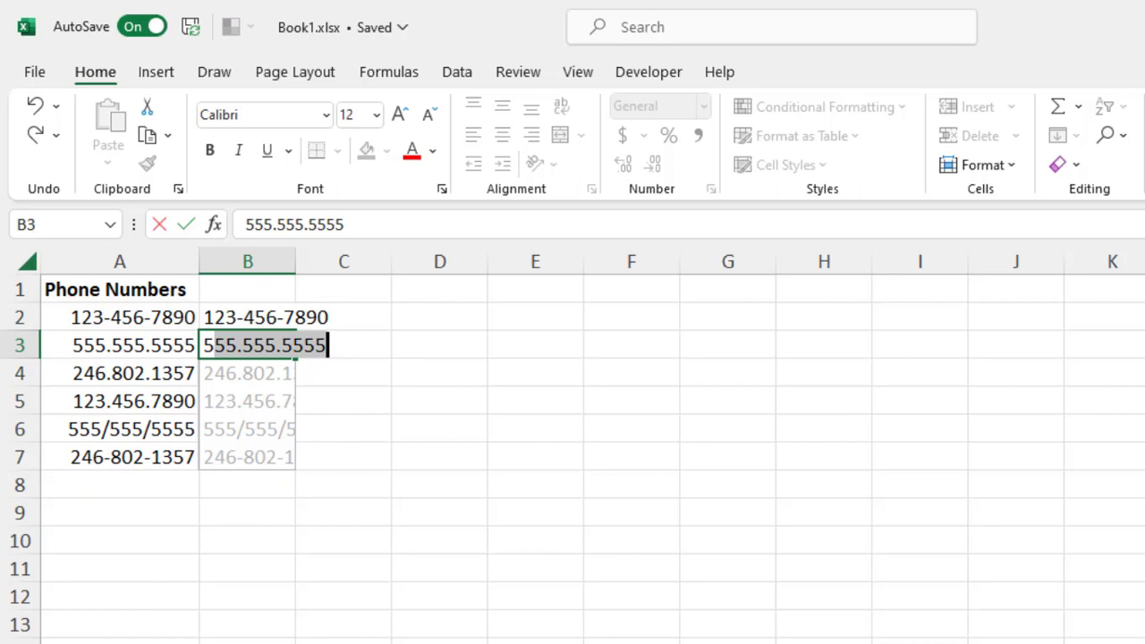
type("55")
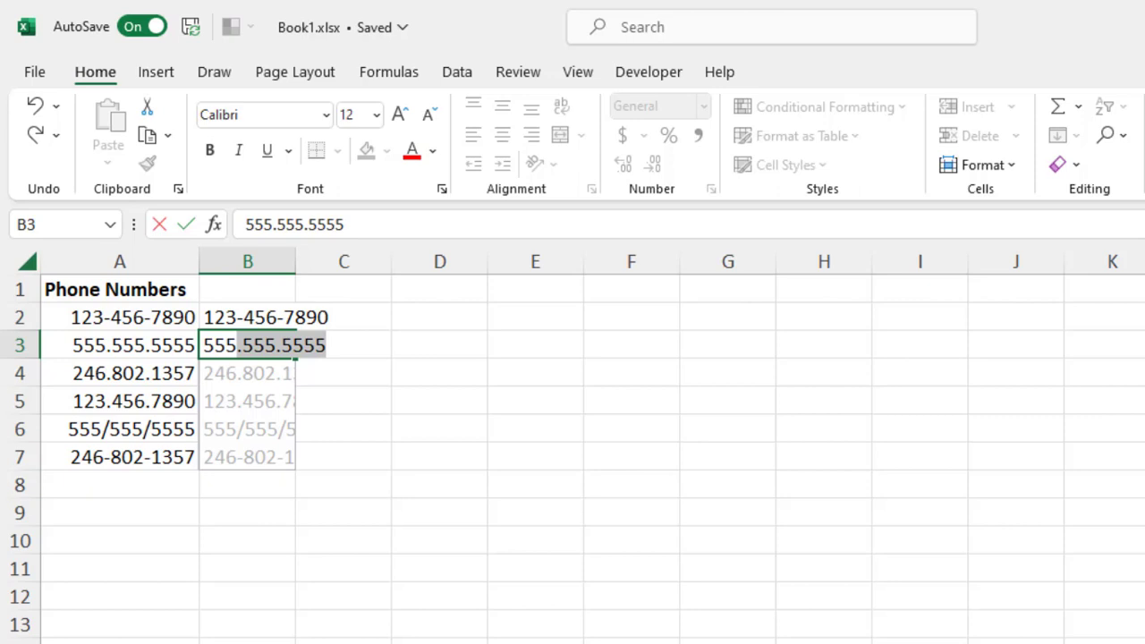
type("-555-")
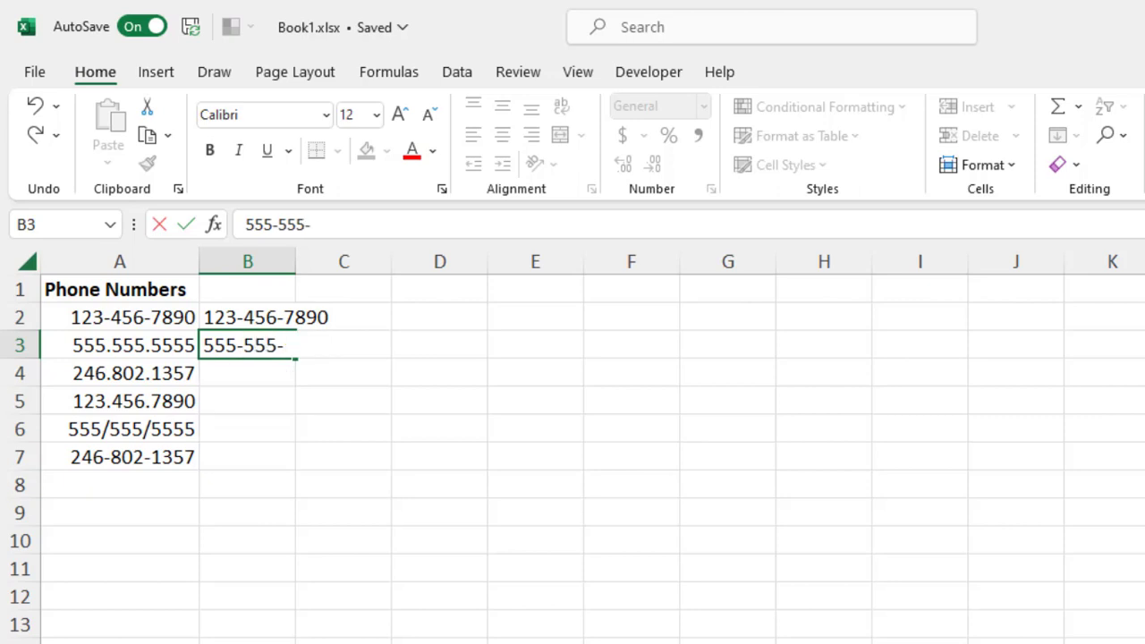
type("5555")
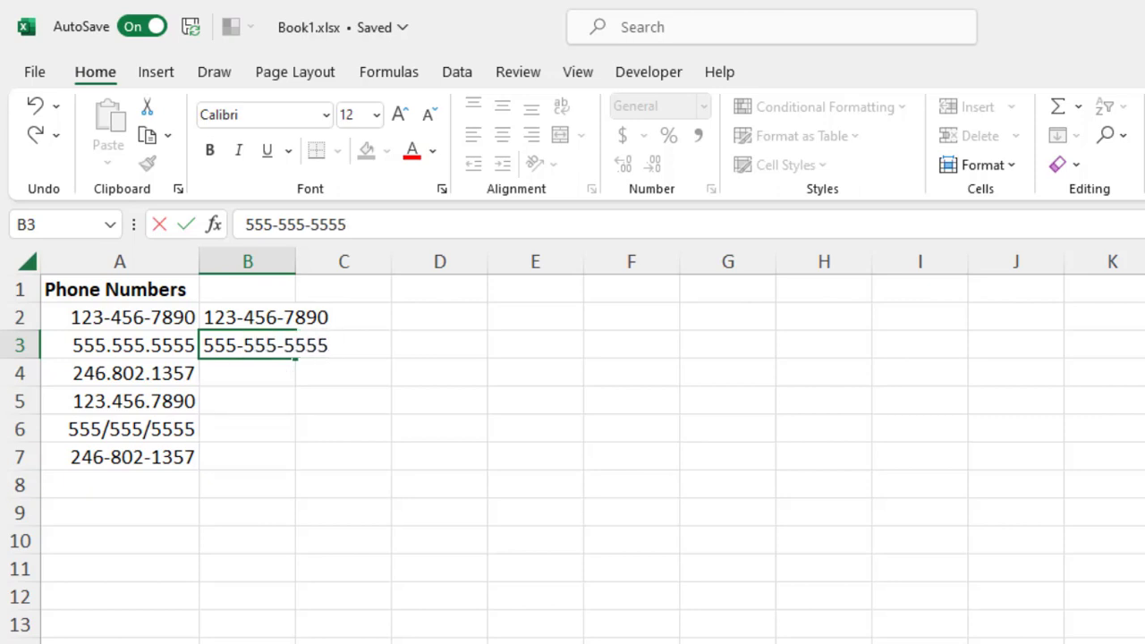
key("Return")
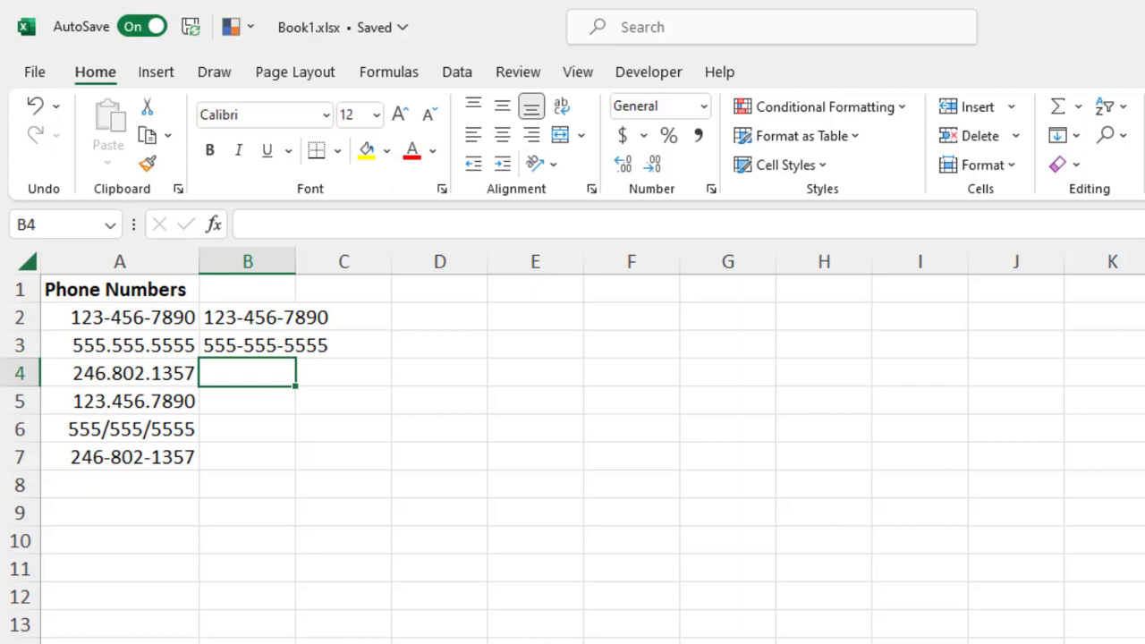
- Start typing in B4 and accept Flash Fill's dashed numbers for the rest of column B
type("246-802-1357")
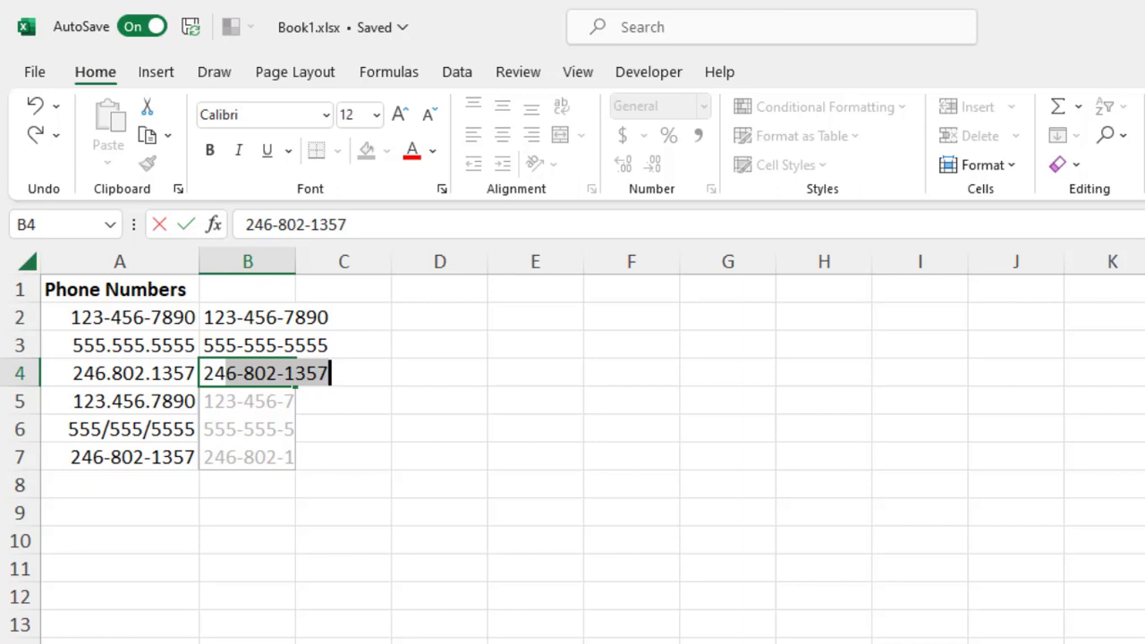
key("Return")
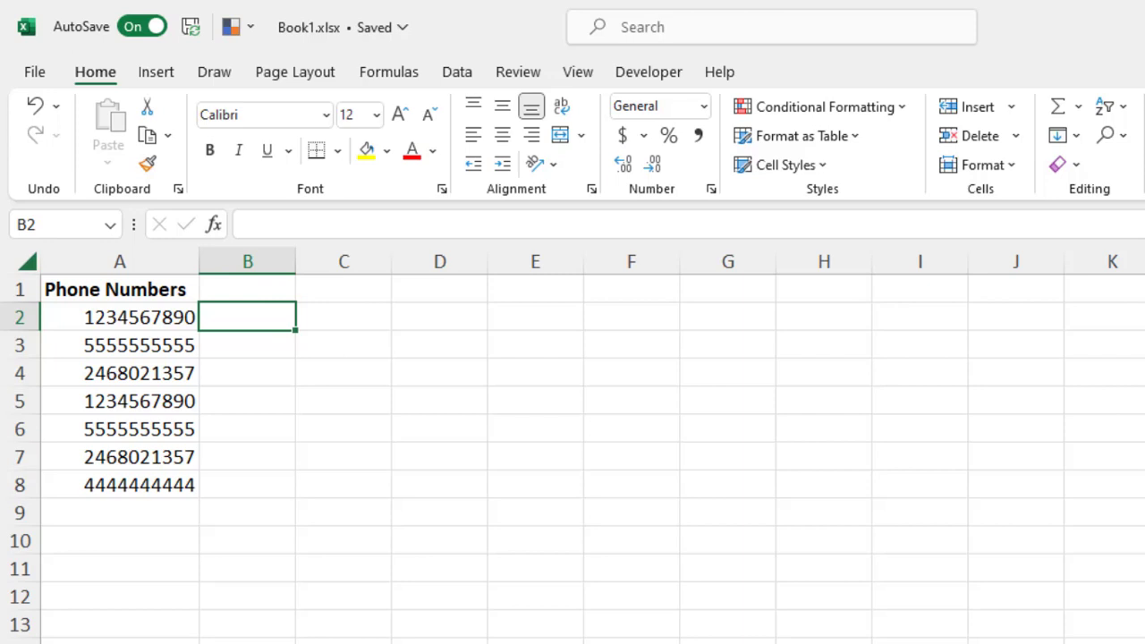
type("'+")
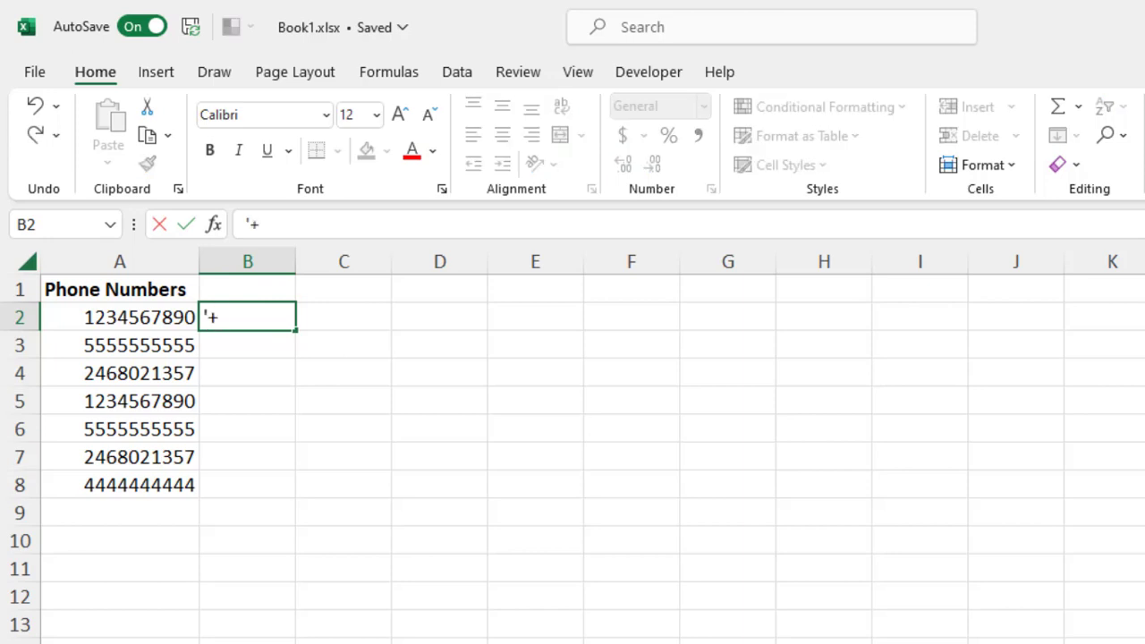
type("1 (123)")
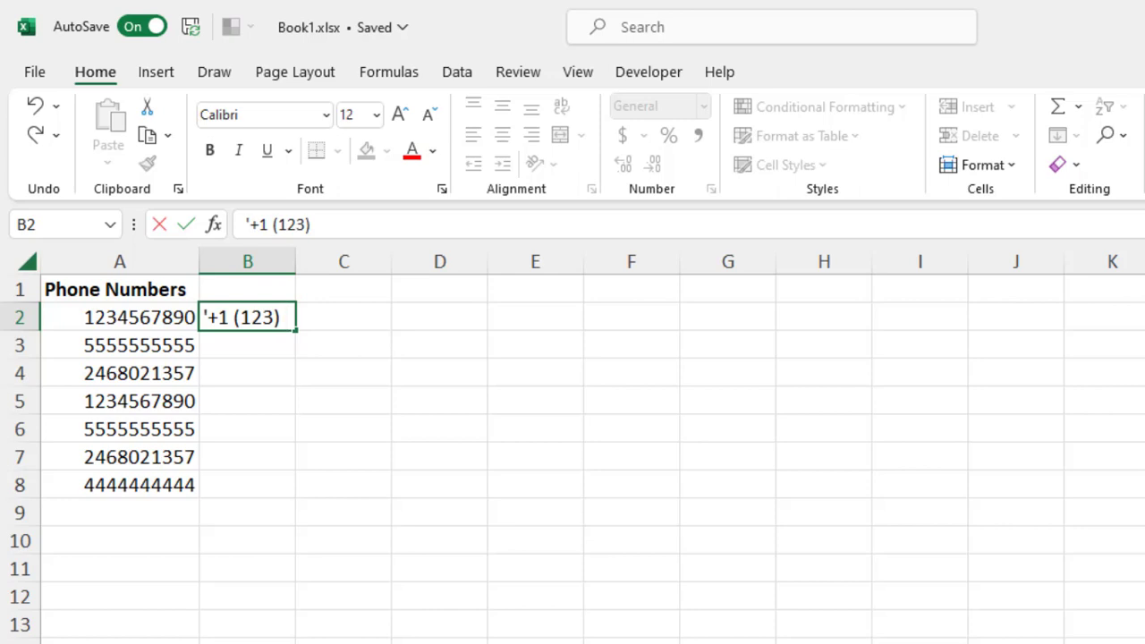
type(" 456-")
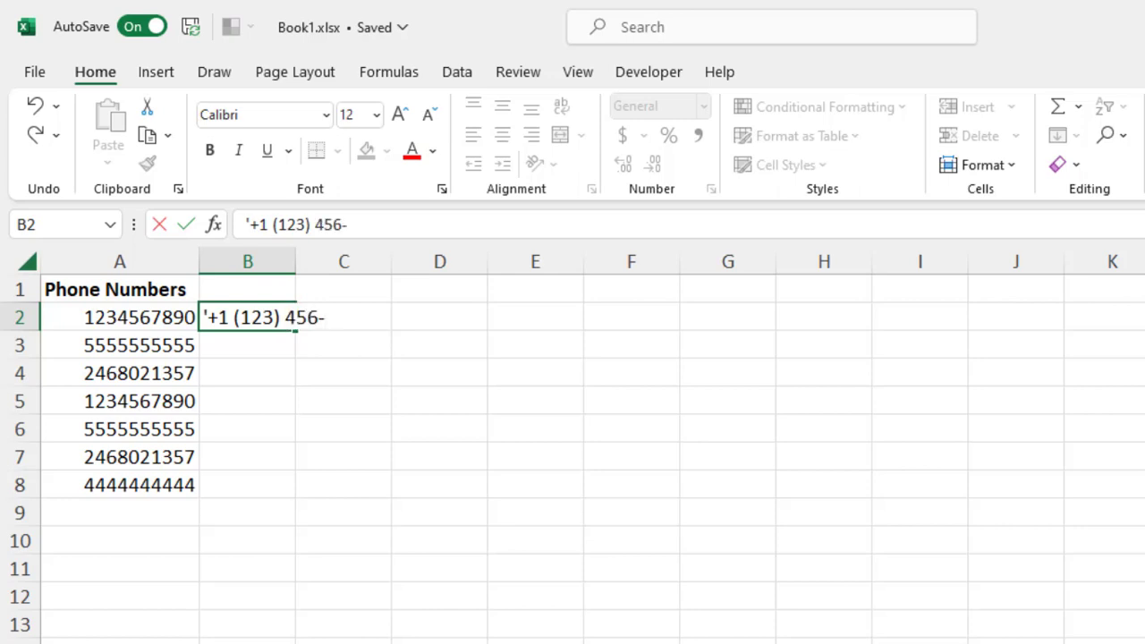
type("7890")
key("Return")
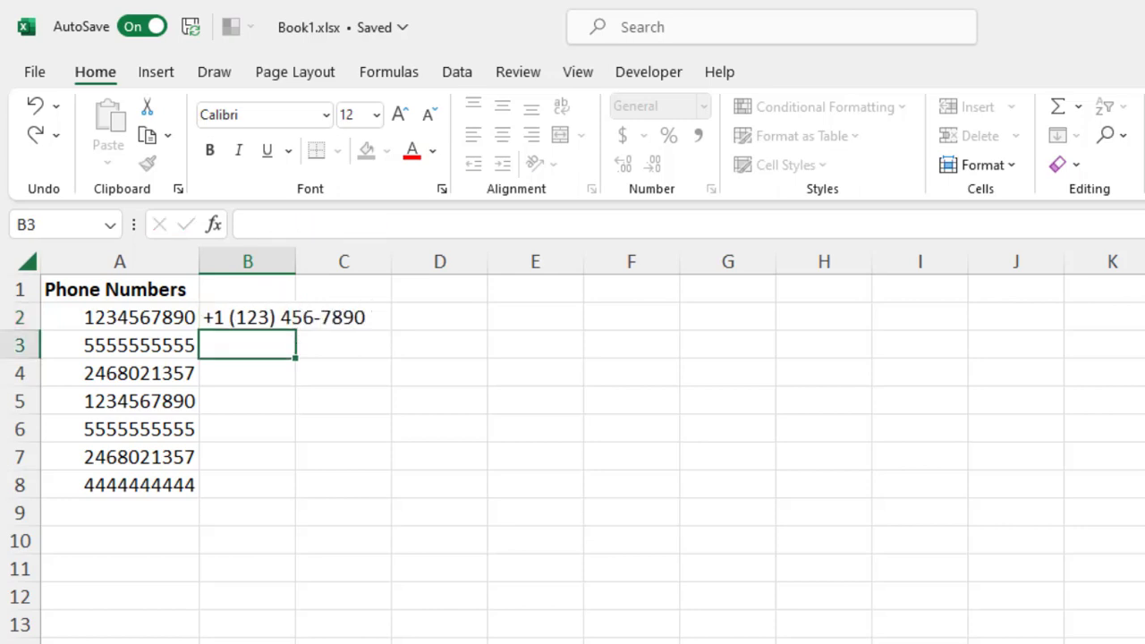
key("ctrl+e")
left_click(407, 429)
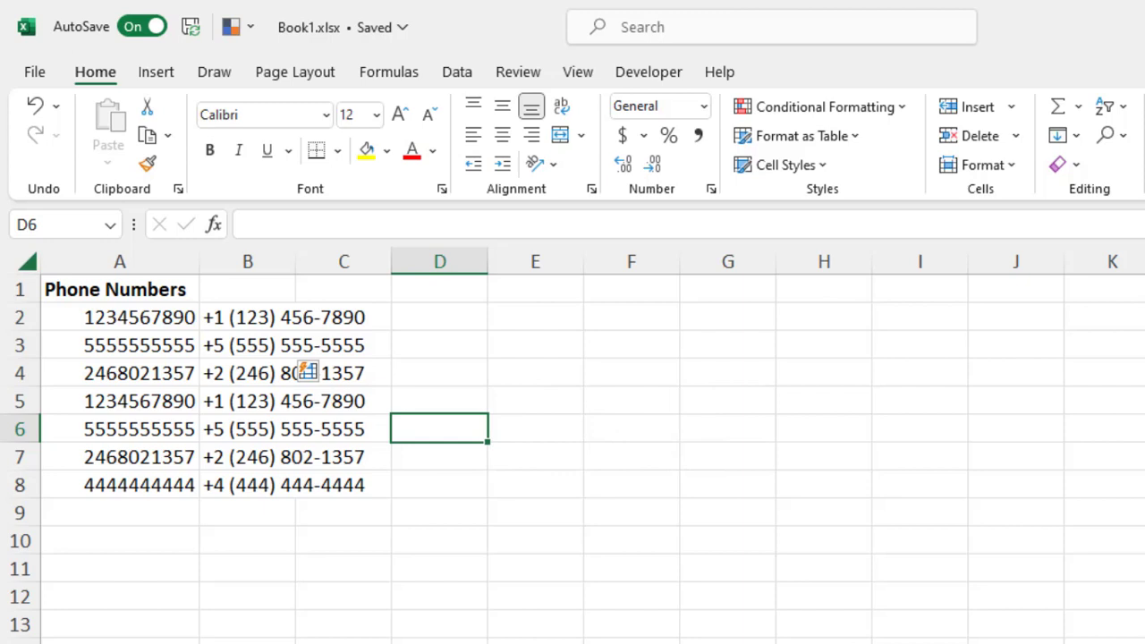
key("ctrl+z")
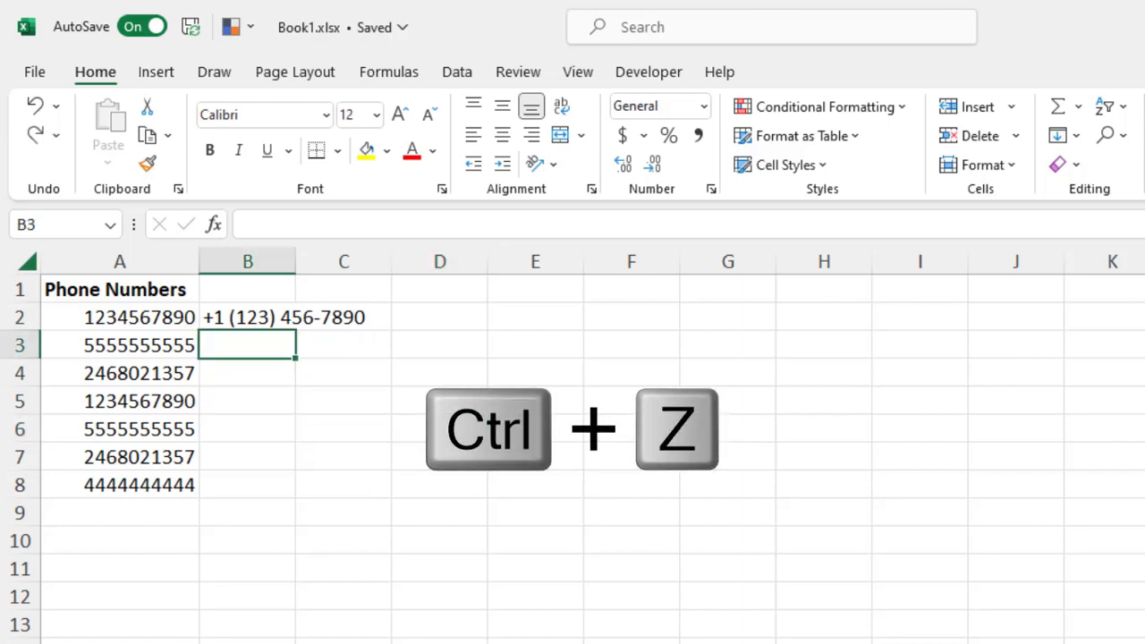
type("'+1")
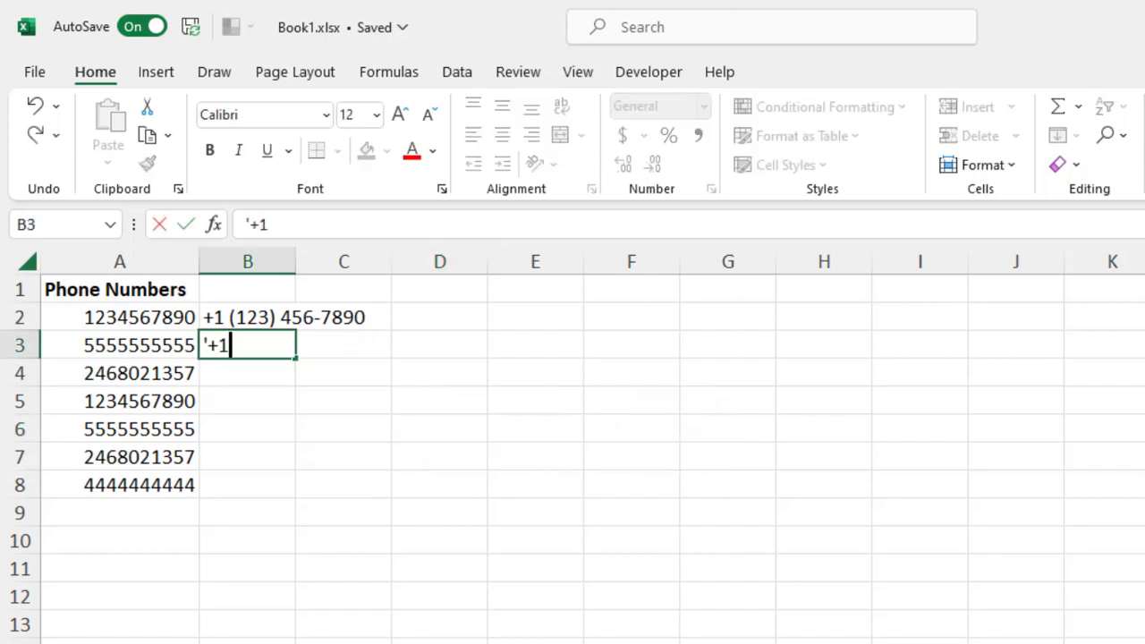
type(" (555)")
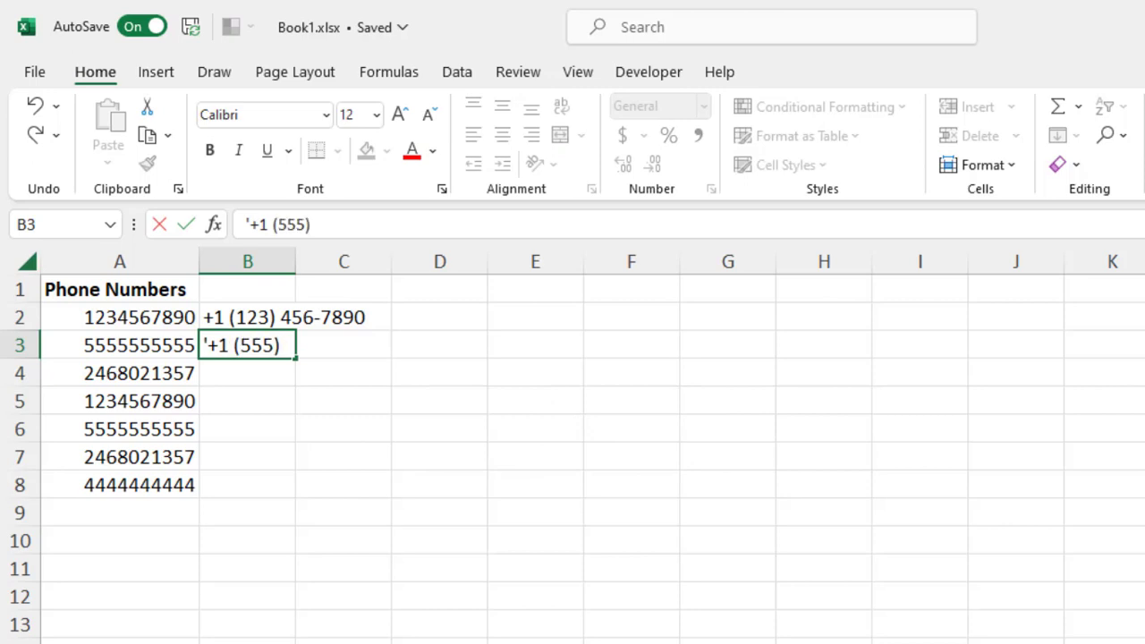
type(" 555")
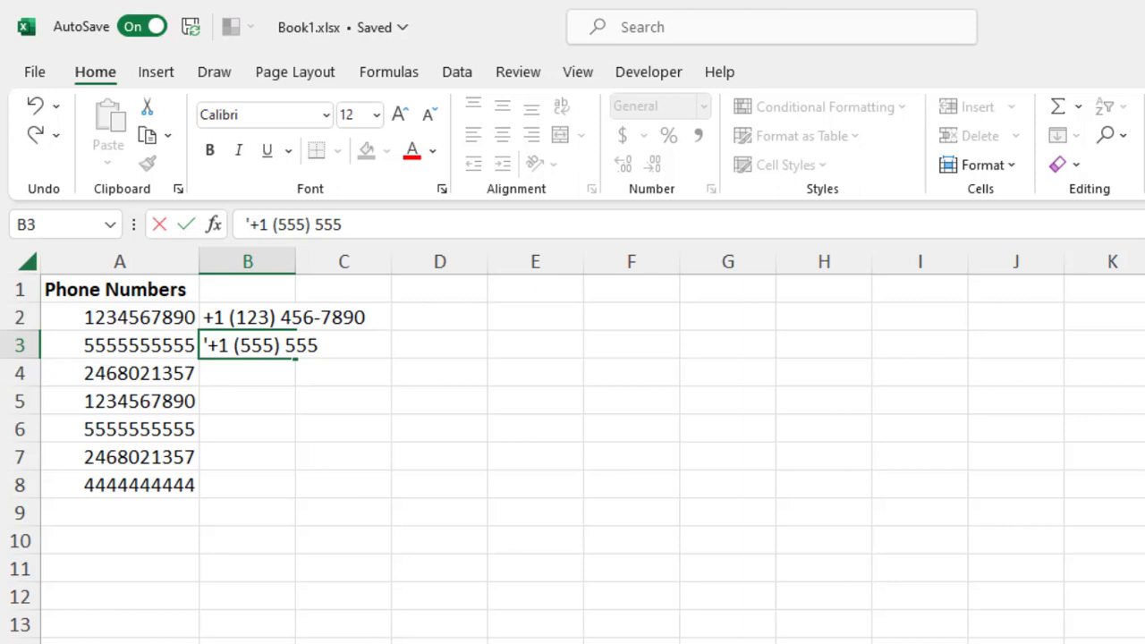
type("-5555")
key("Return")
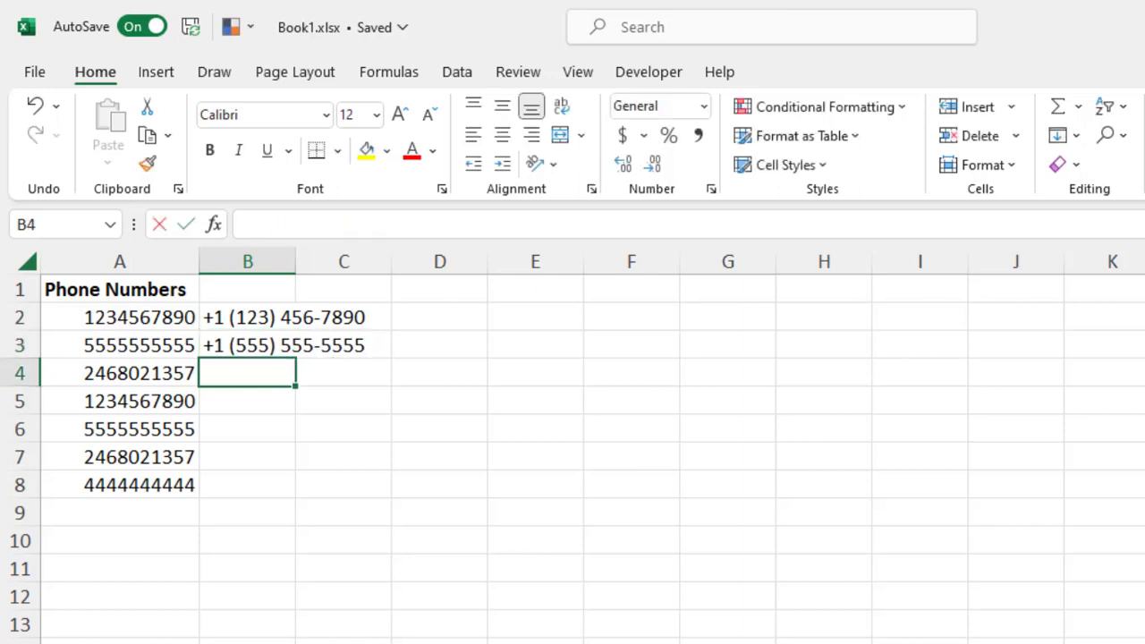
type("'+")
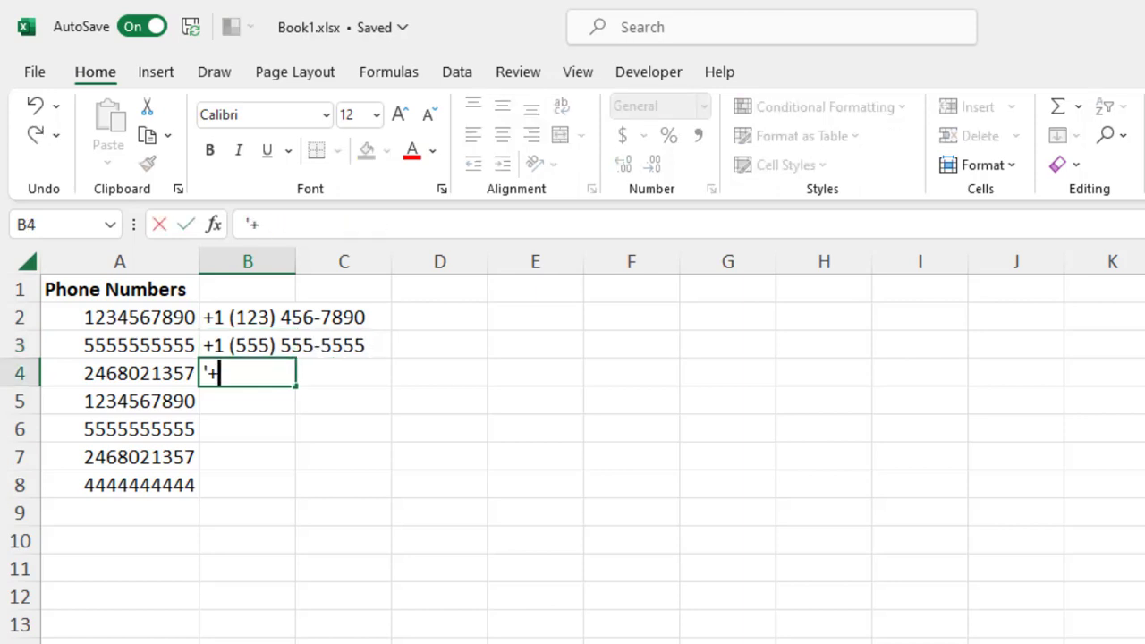
type("1 (246")
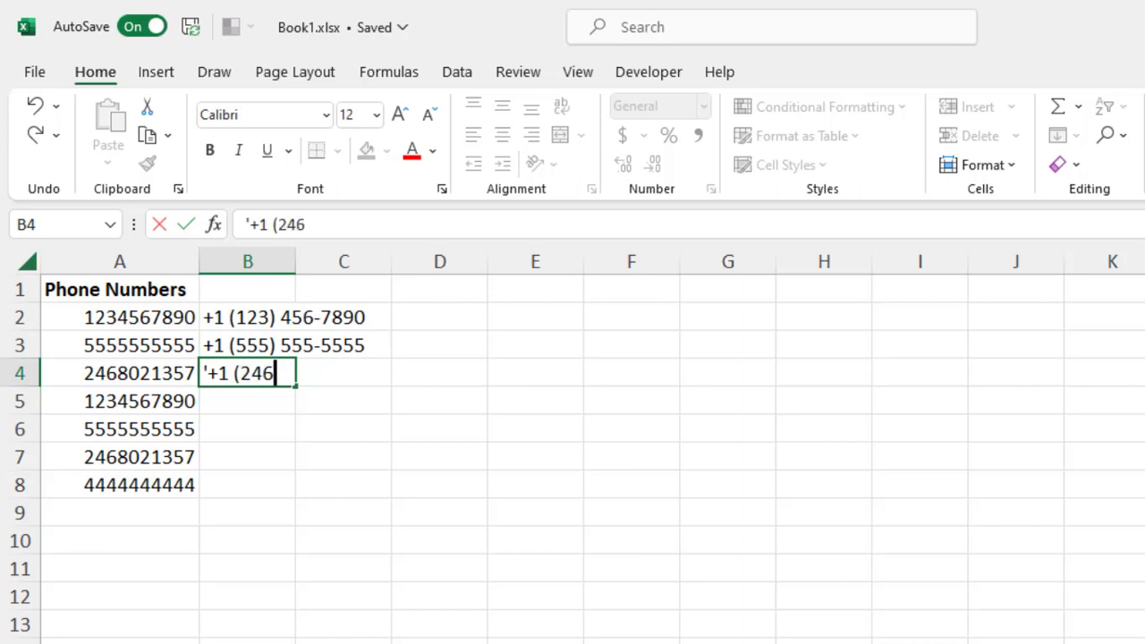
type(") 802-1357")
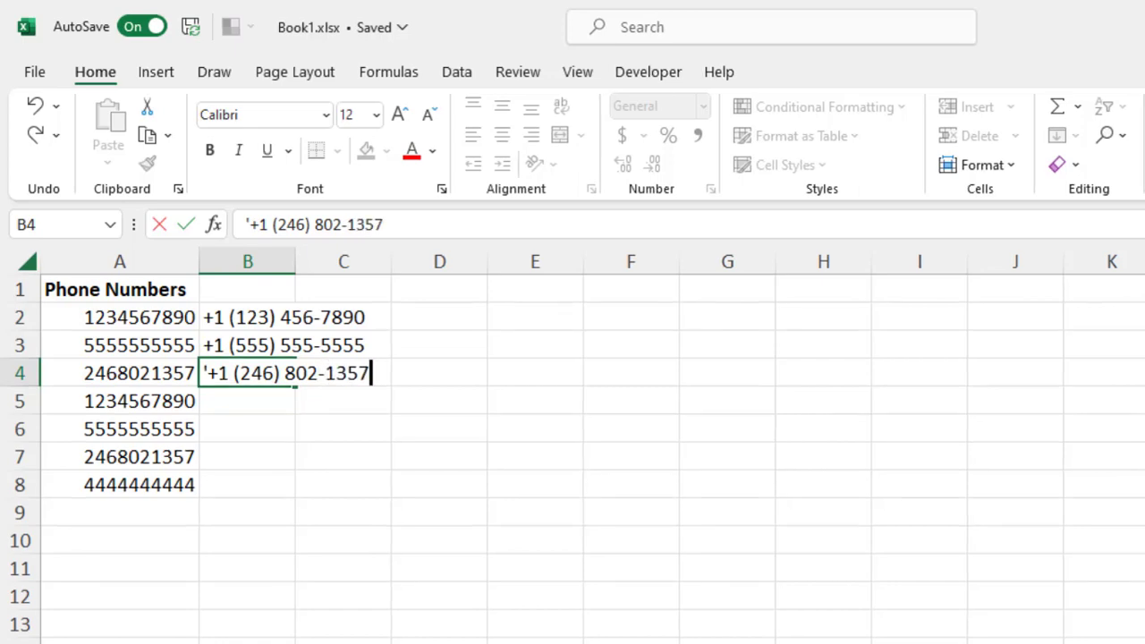
key("Return")
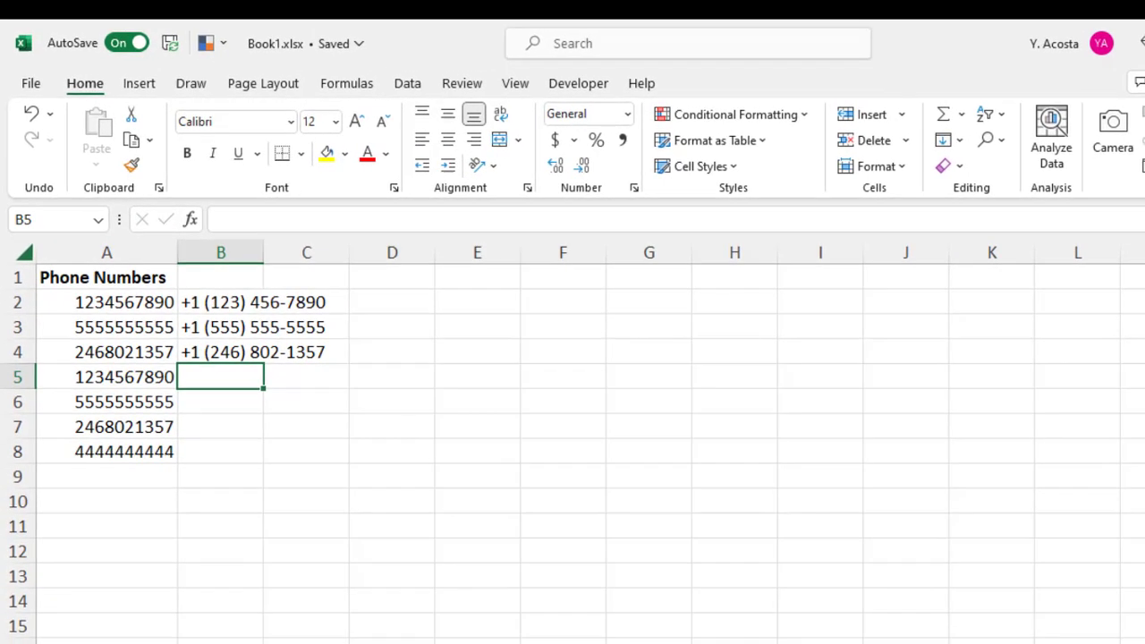
type("'+")
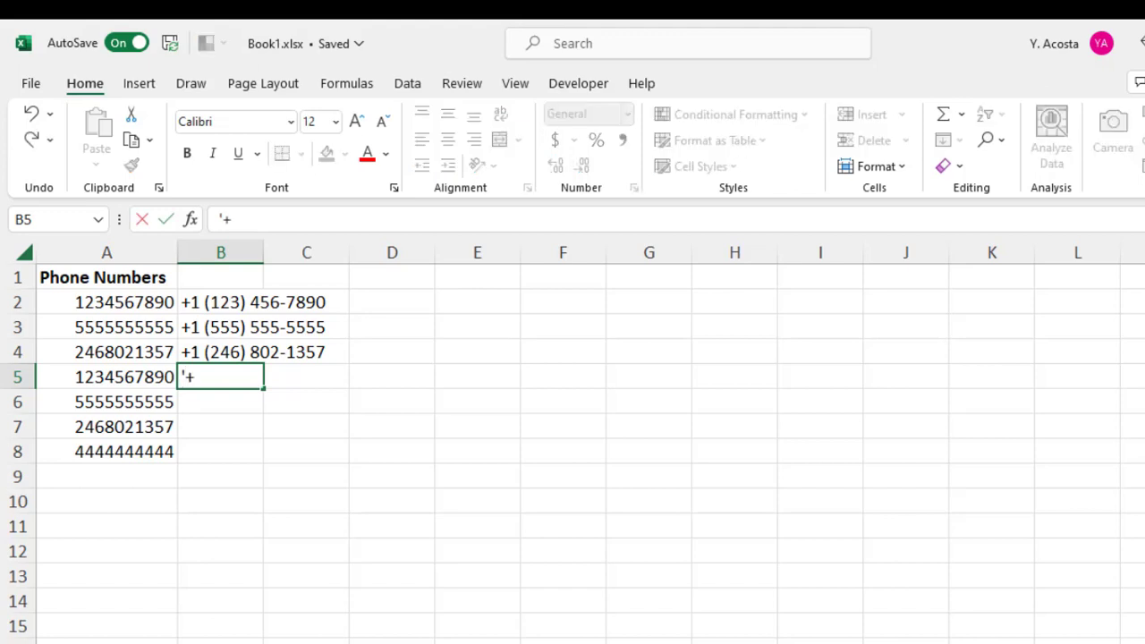
type("1 (123) 4")
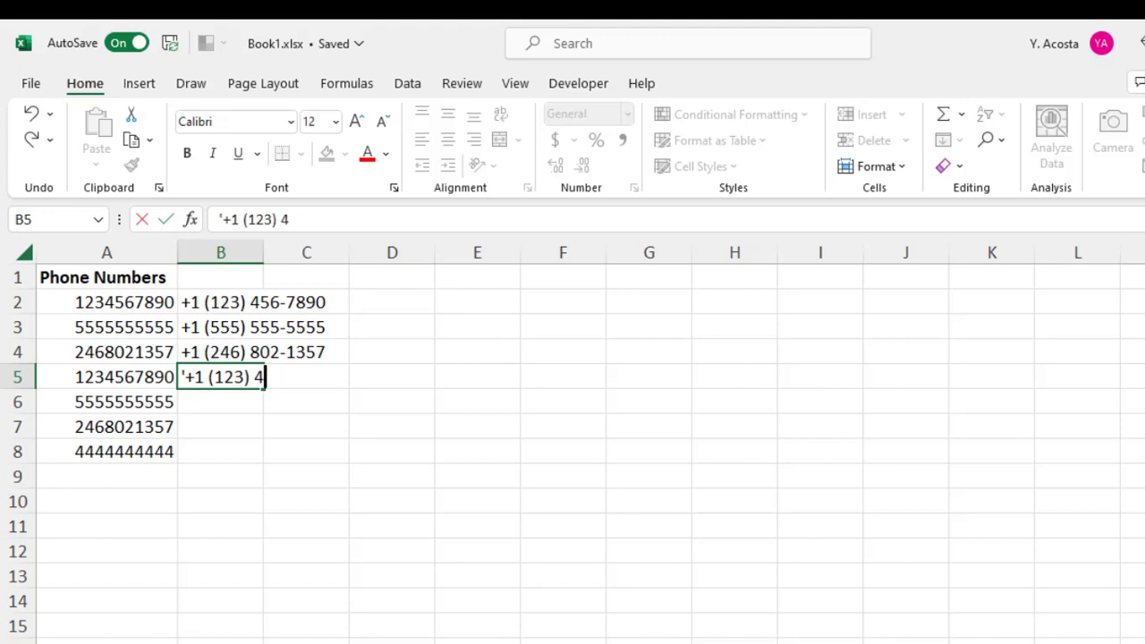
type("56-7890")
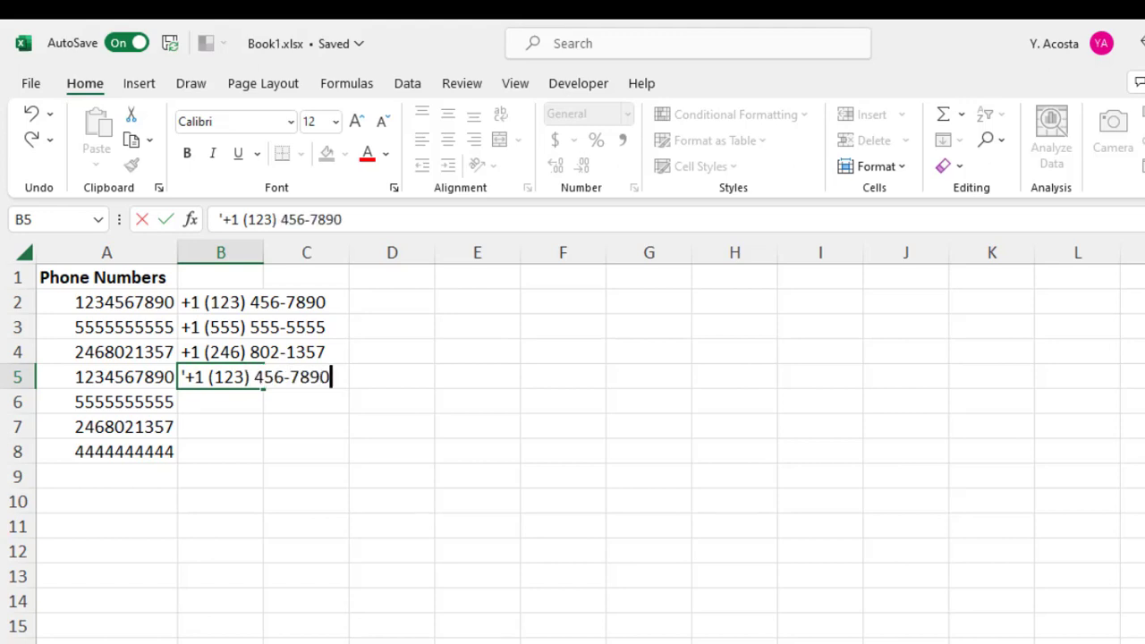
key("Return")
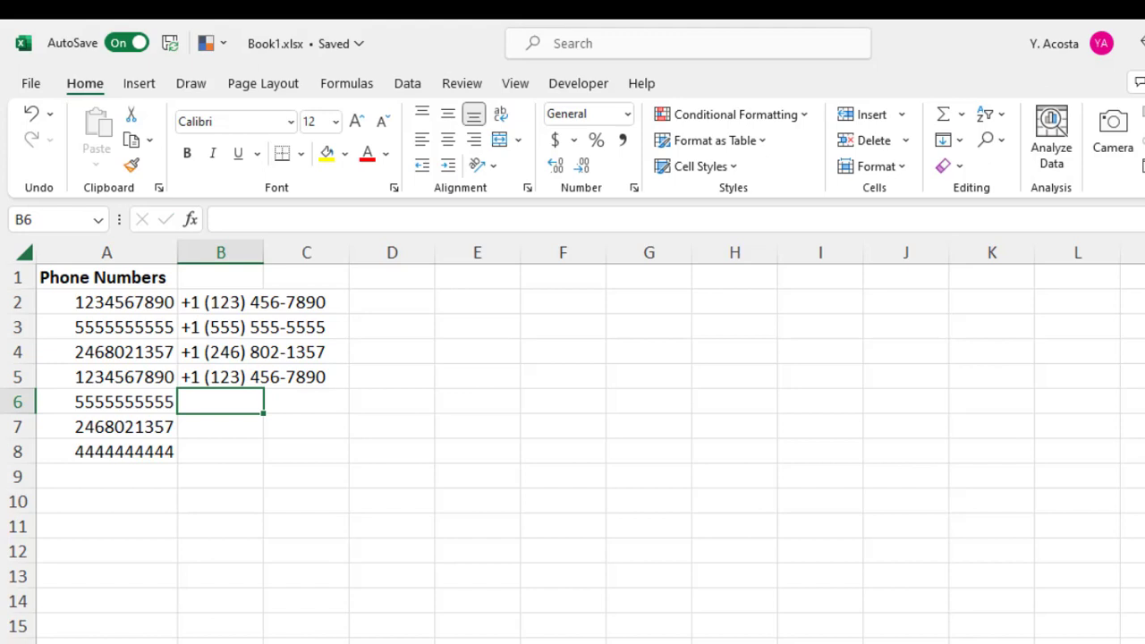
key("ctrl+e")
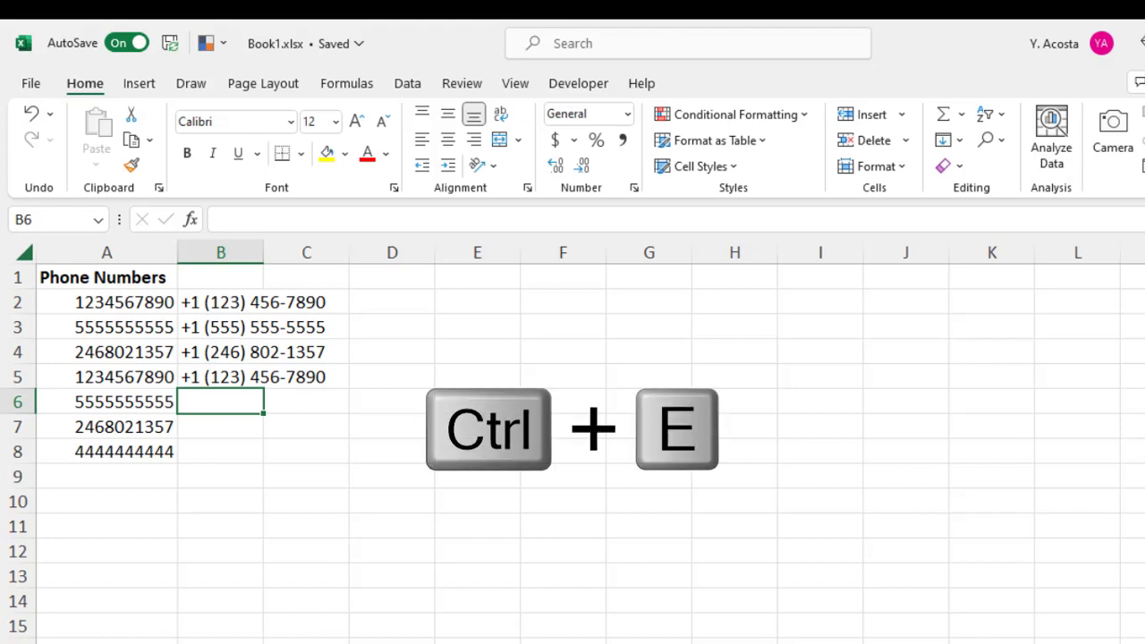